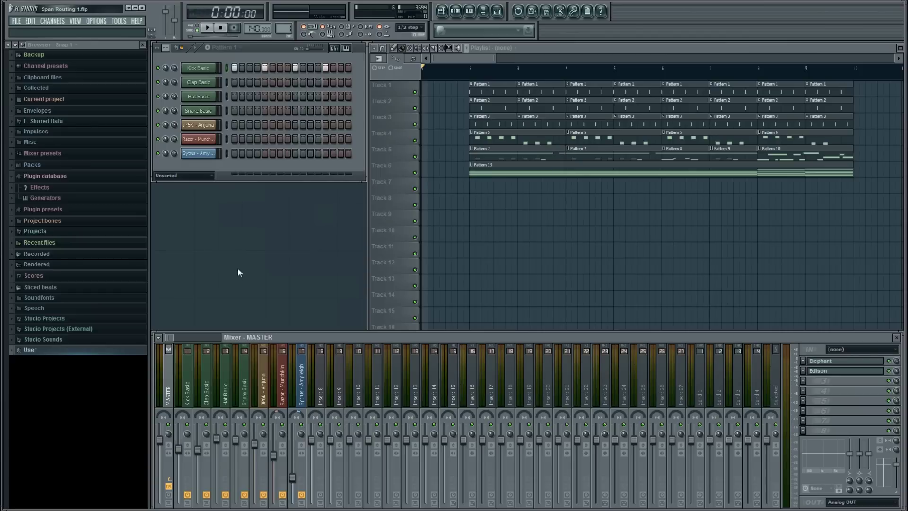
Step: Load the SPAN analyzer into the first effect slot of mixer track Insert 10
click(359, 373)
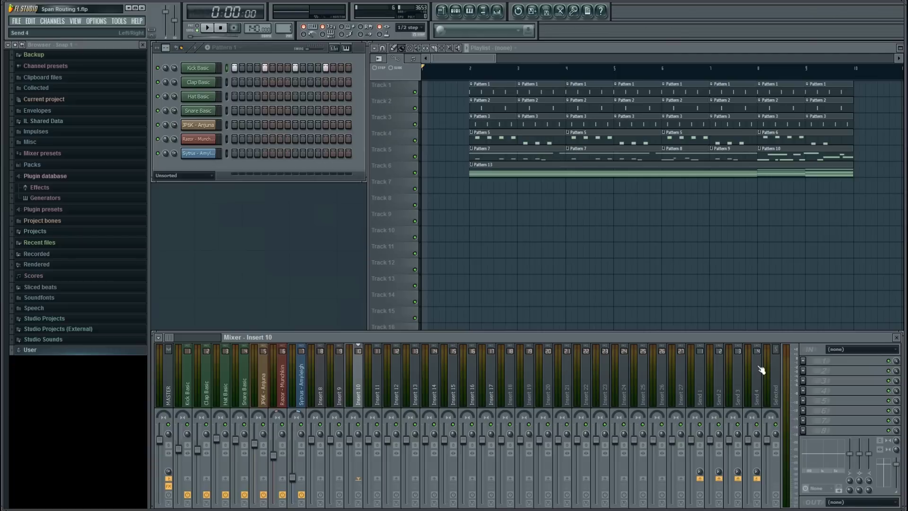
click(806, 363)
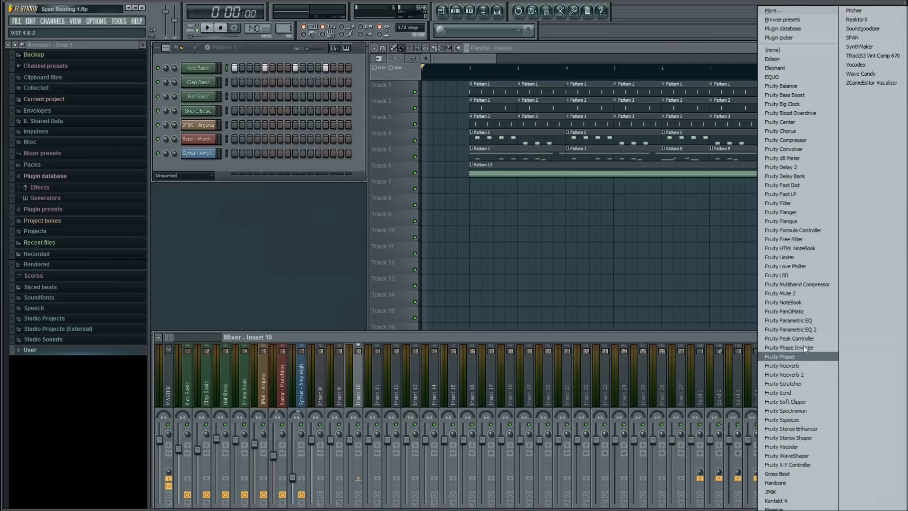
click(856, 38)
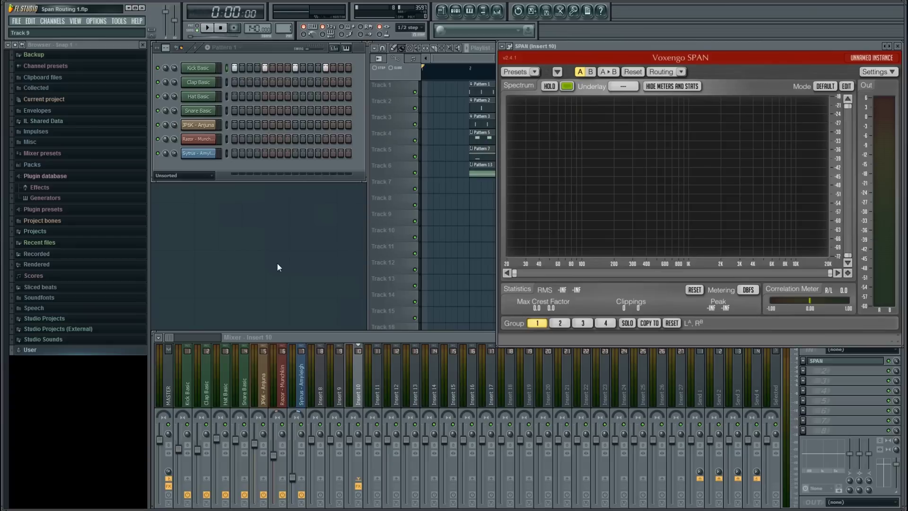
Step: Route the Kick Basic, JP6K - Anjuna, Razor - Munchkin and Sytrus - Amyleigh mixer tracks to Insert 10 only
click(189, 366)
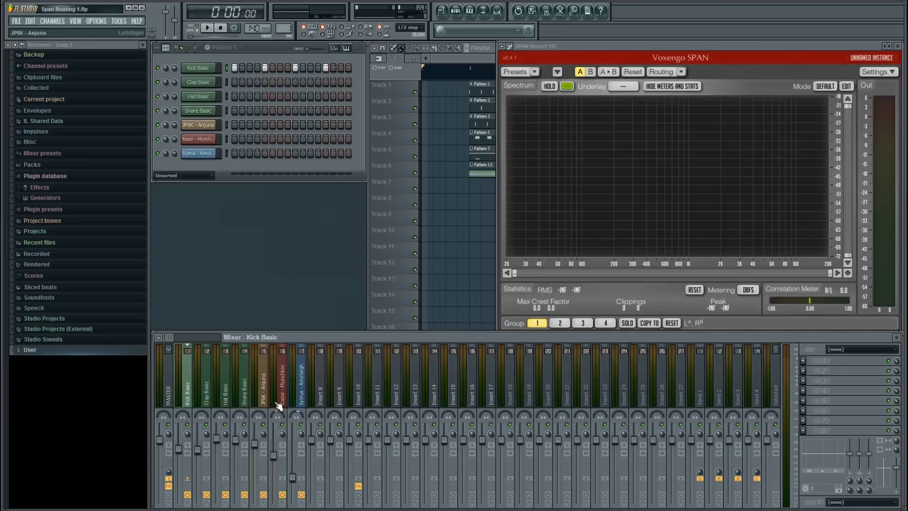
right_click(359, 482)
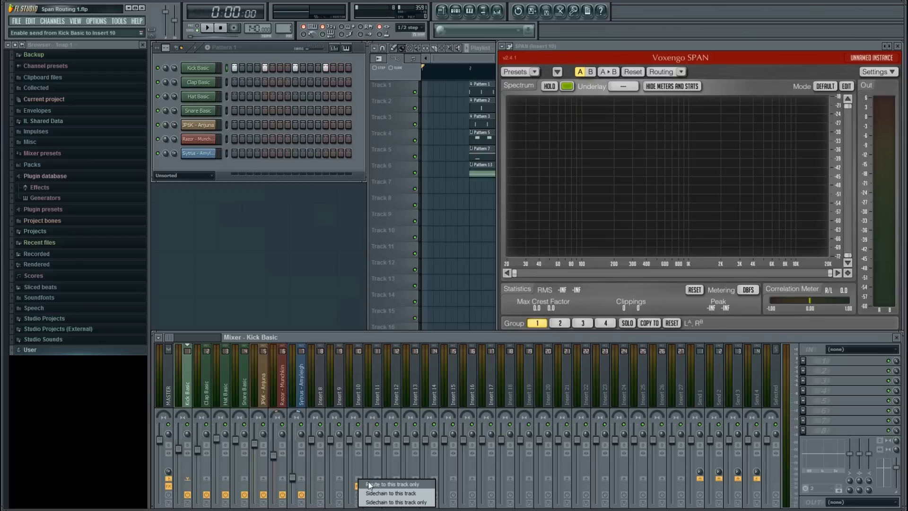
click(371, 484)
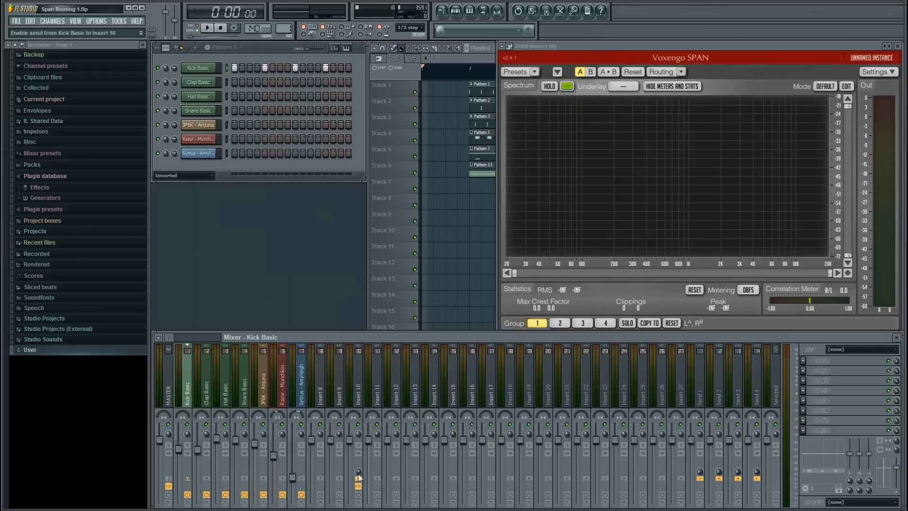
click(266, 376)
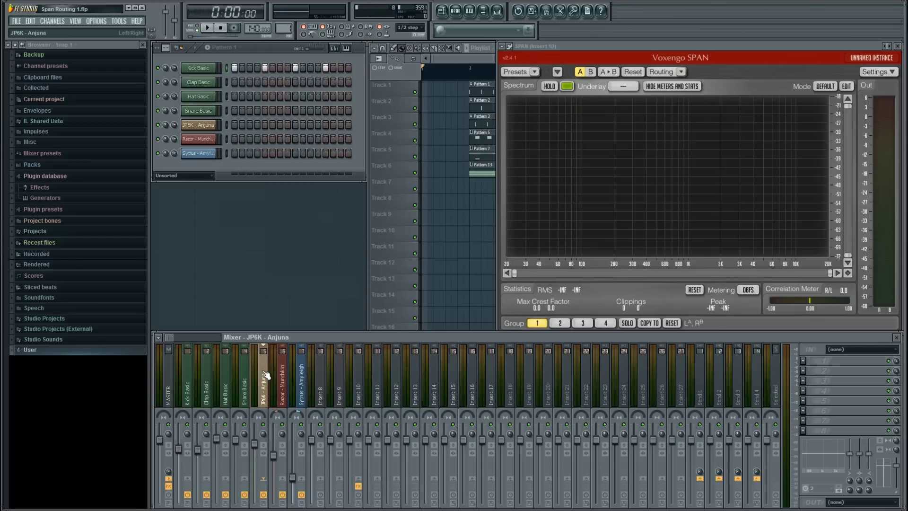
right_click(358, 482)
click(369, 483)
click(283, 390)
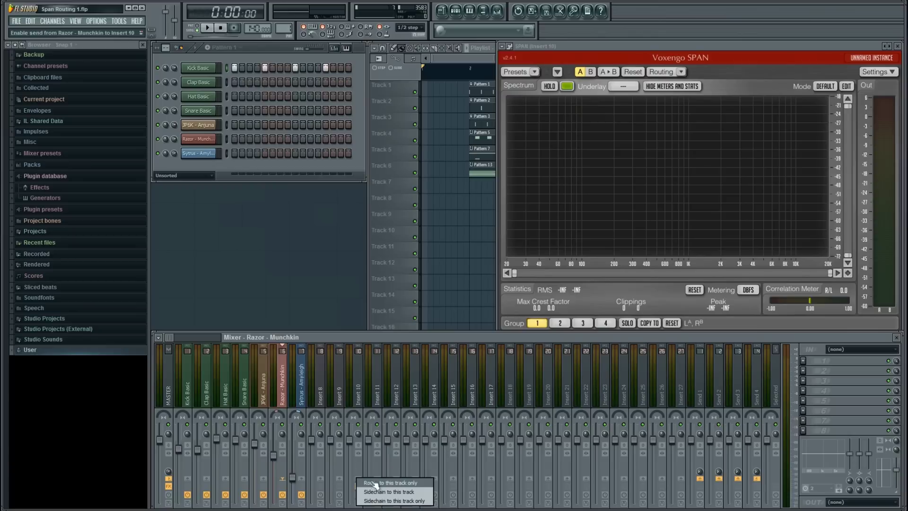
click(303, 398)
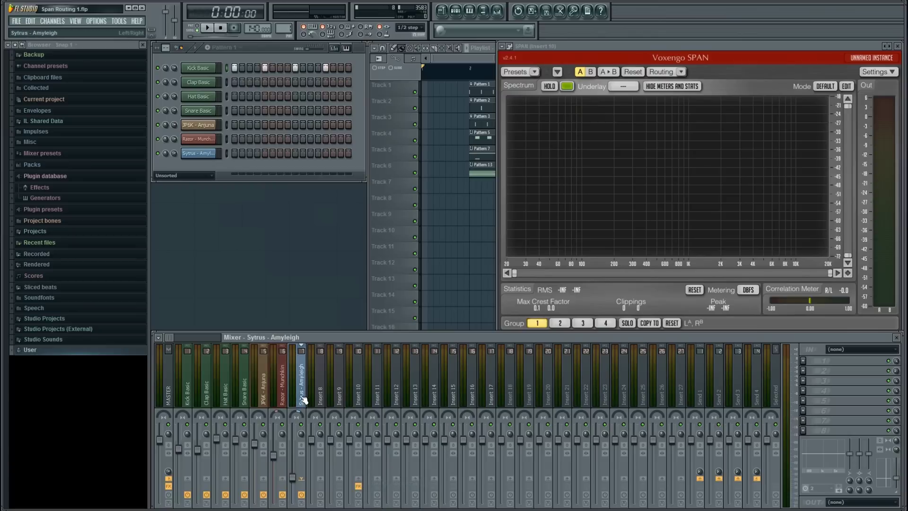
right_click(360, 483)
click(367, 484)
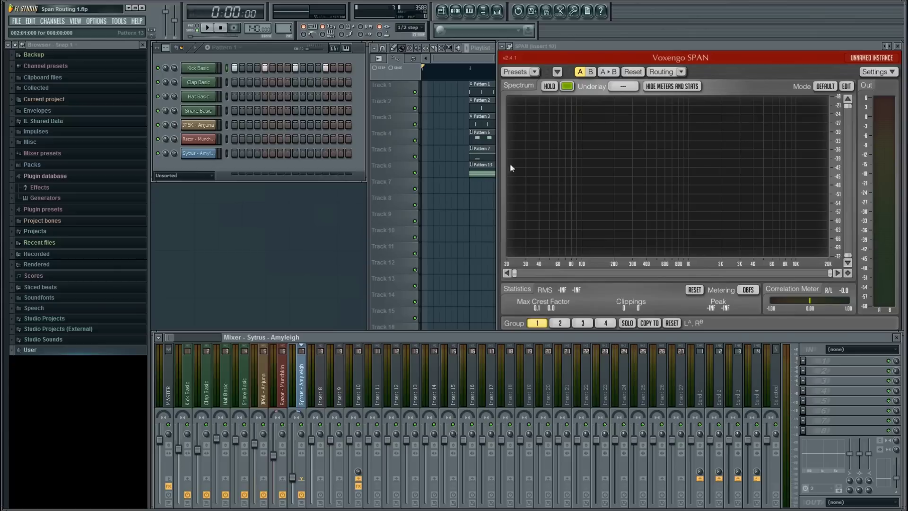
Step: In SPAN's channel routing, map inputs IN3 through IN8 to internal channels C, D, E, F, G and H respectively
click(661, 71)
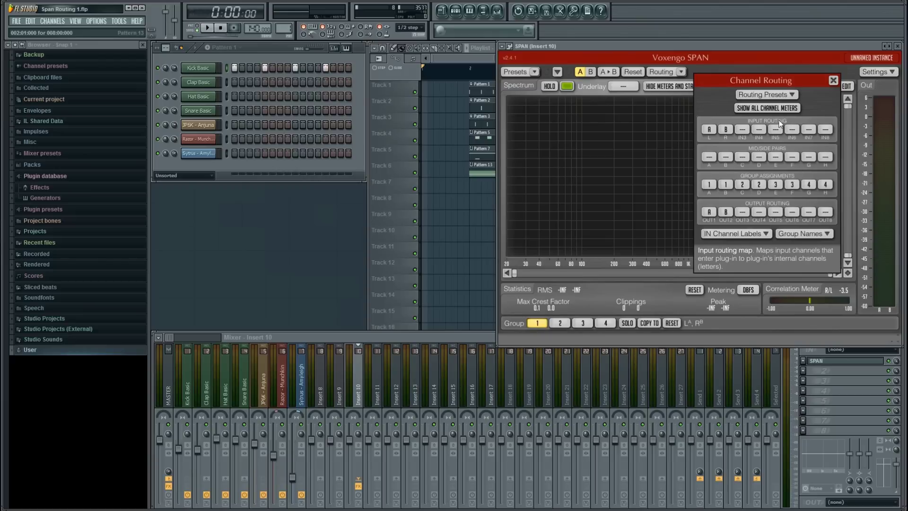
click(741, 130)
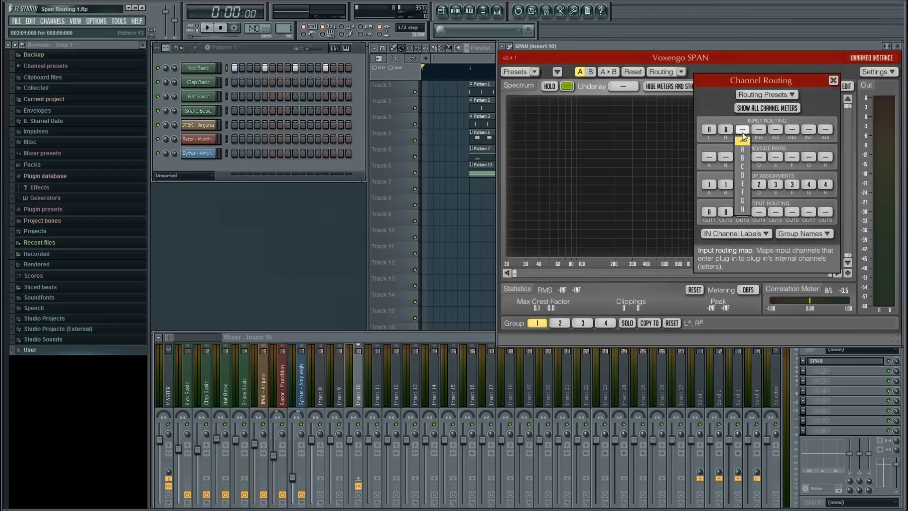
click(747, 166)
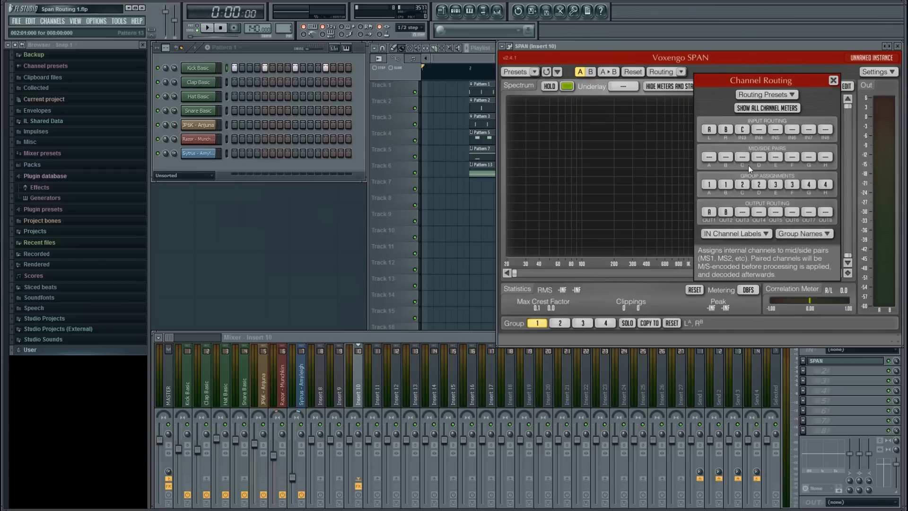
click(759, 131)
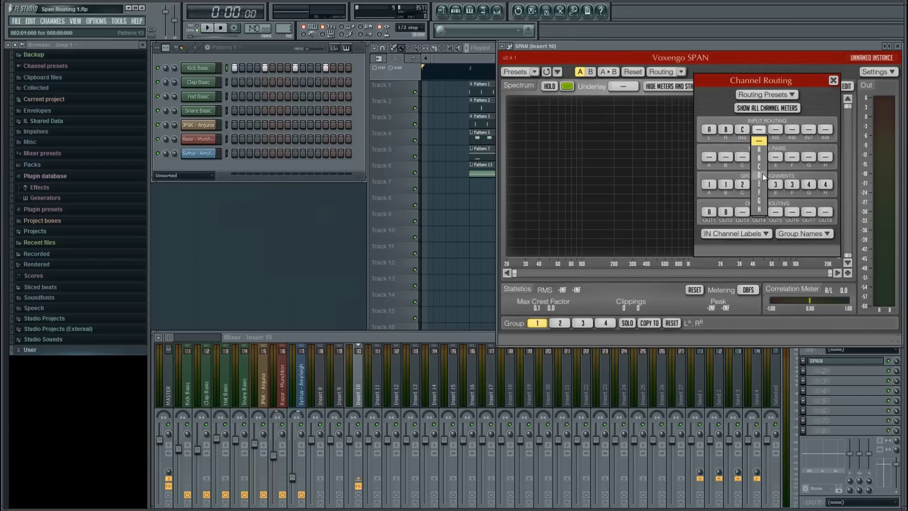
click(760, 175)
click(775, 130)
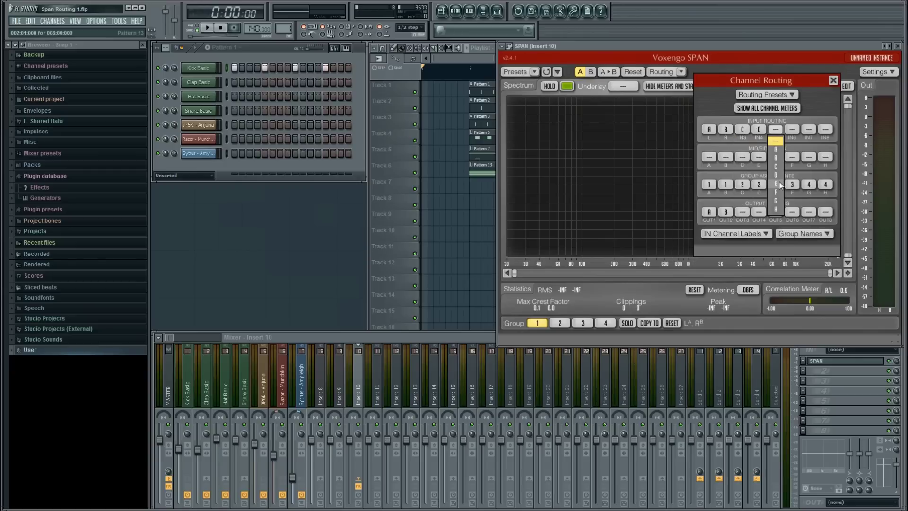
click(775, 183)
click(792, 130)
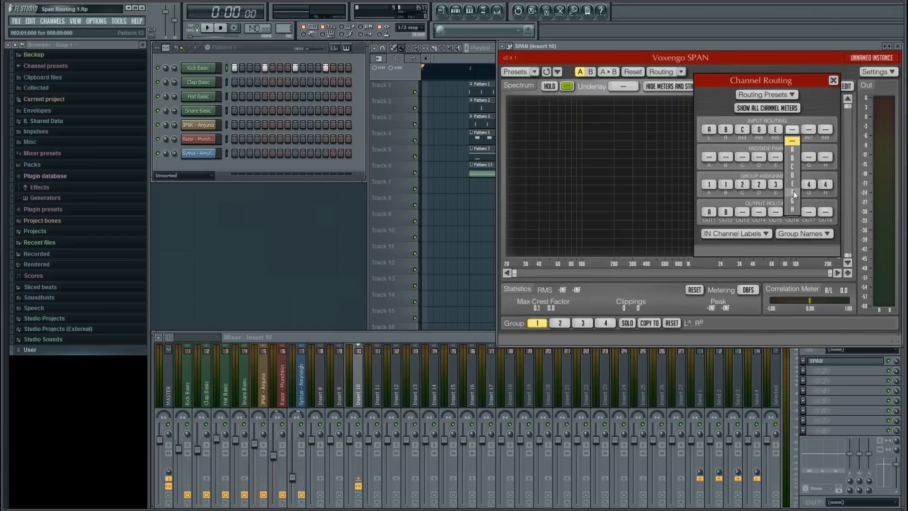
click(794, 193)
click(809, 131)
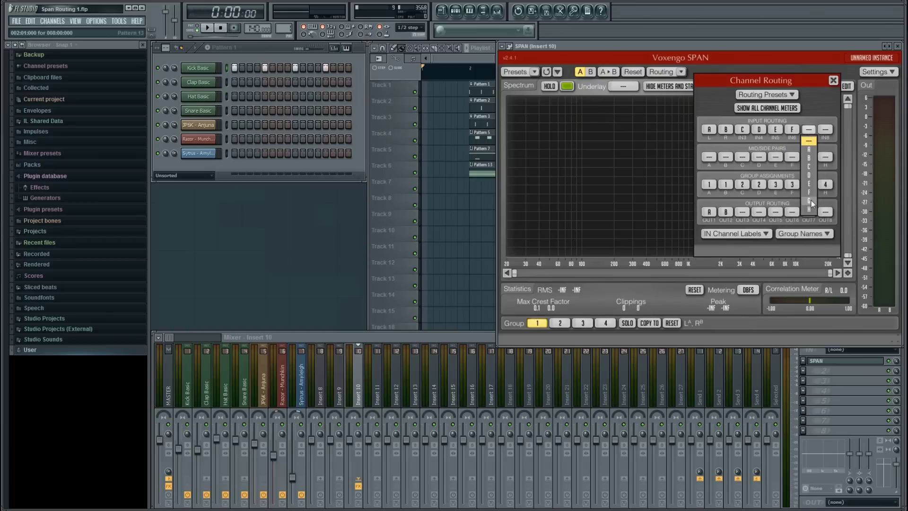
click(810, 200)
click(824, 131)
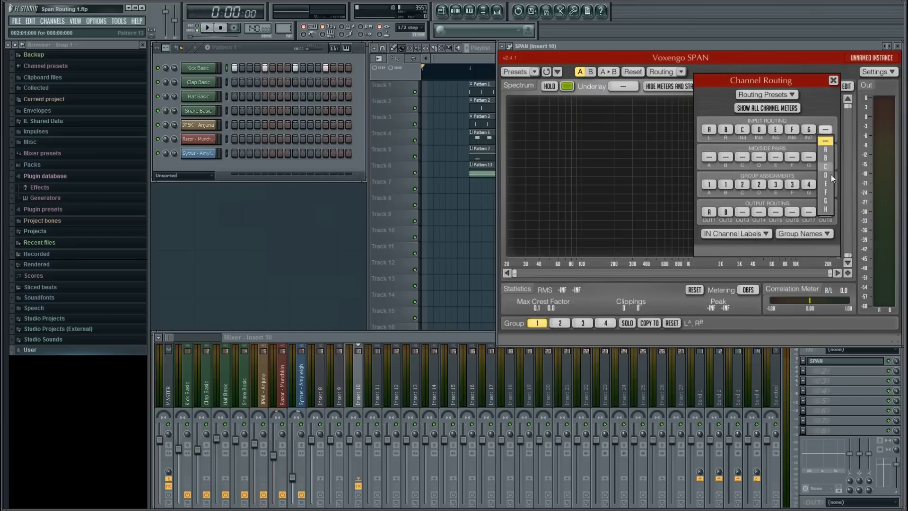
click(826, 209)
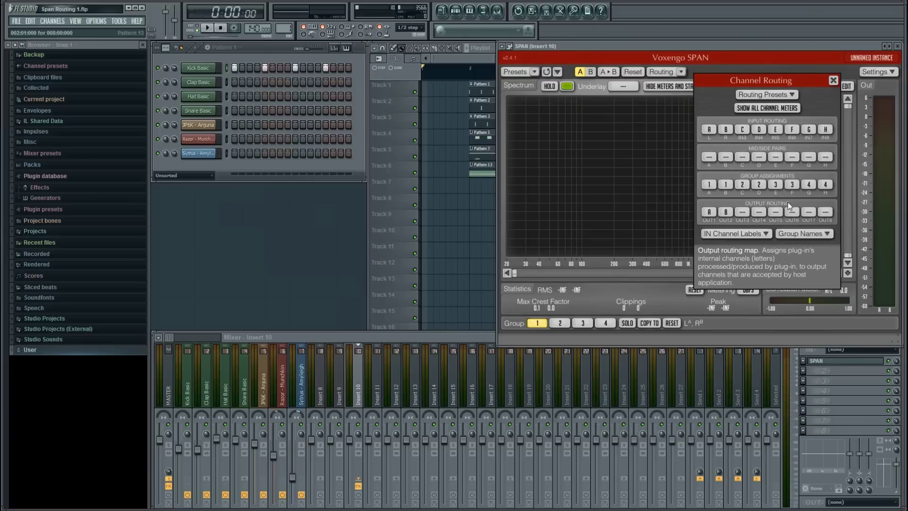
Step: Assign internal channels C, D, E, F, G and H to outputs OUT3 through OUT8 in SPAN's output routing
click(744, 212)
click(746, 157)
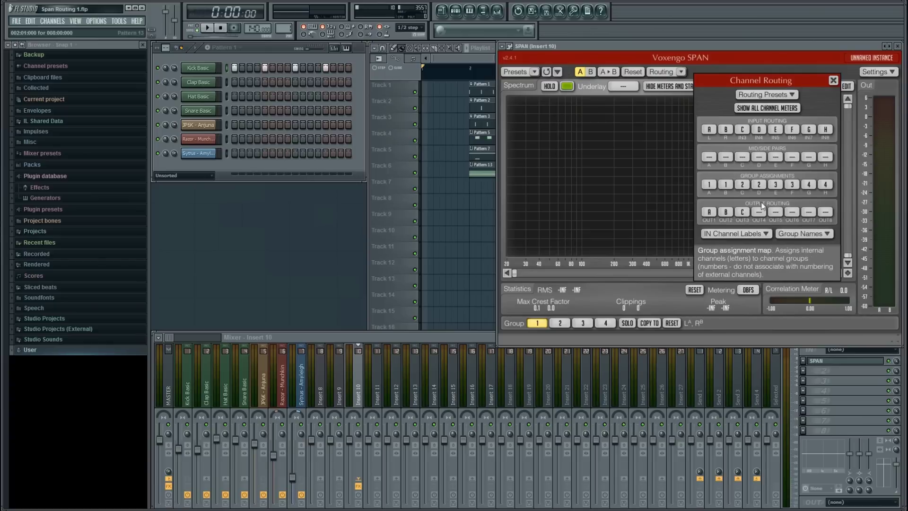
click(758, 211)
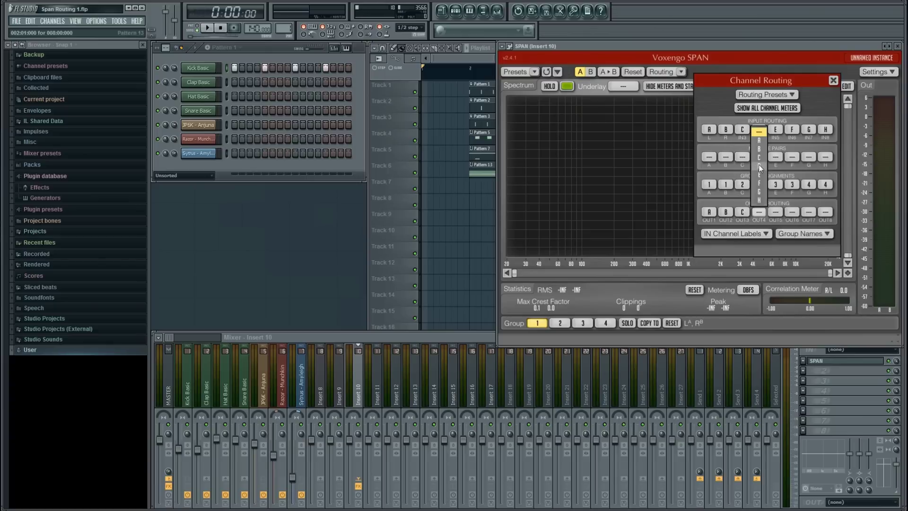
click(758, 165)
click(775, 212)
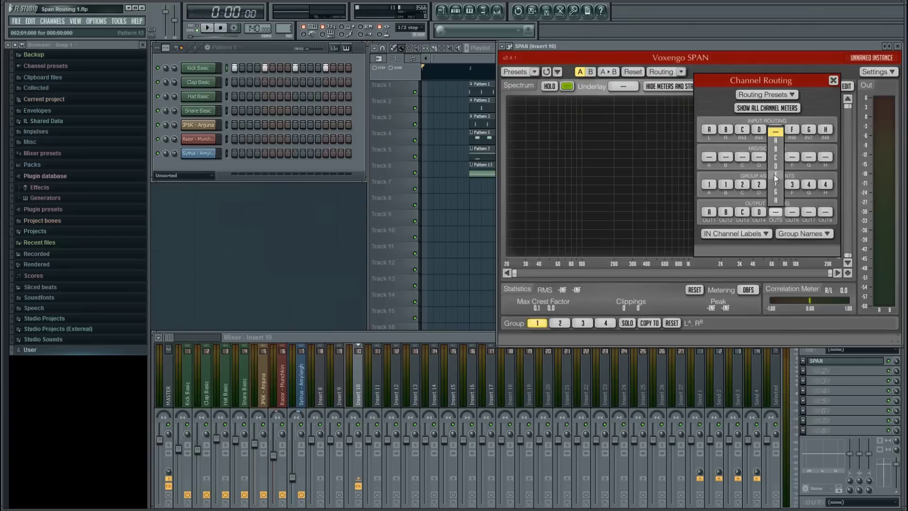
click(775, 174)
click(792, 212)
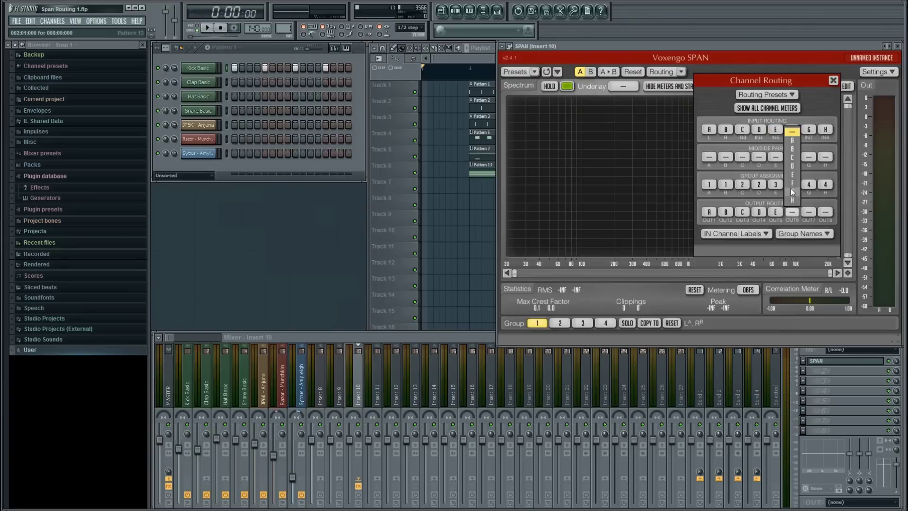
click(792, 182)
click(809, 212)
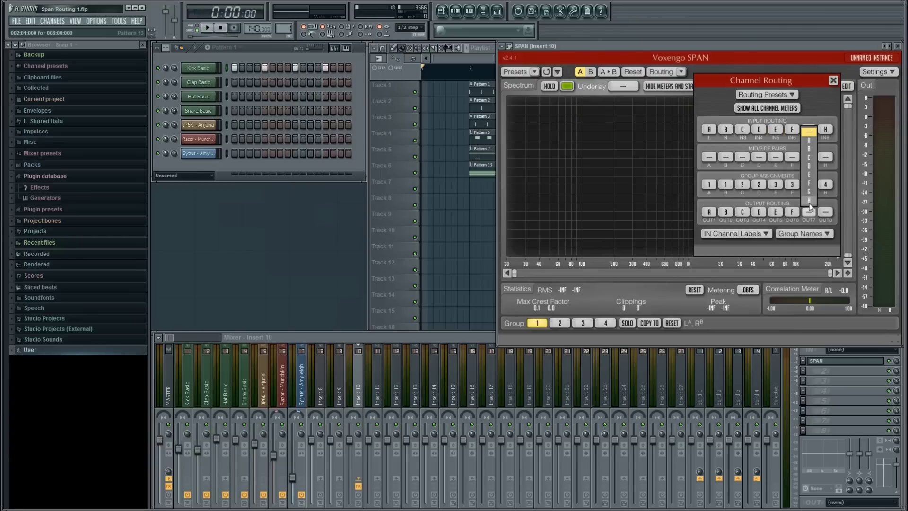
click(808, 191)
click(825, 212)
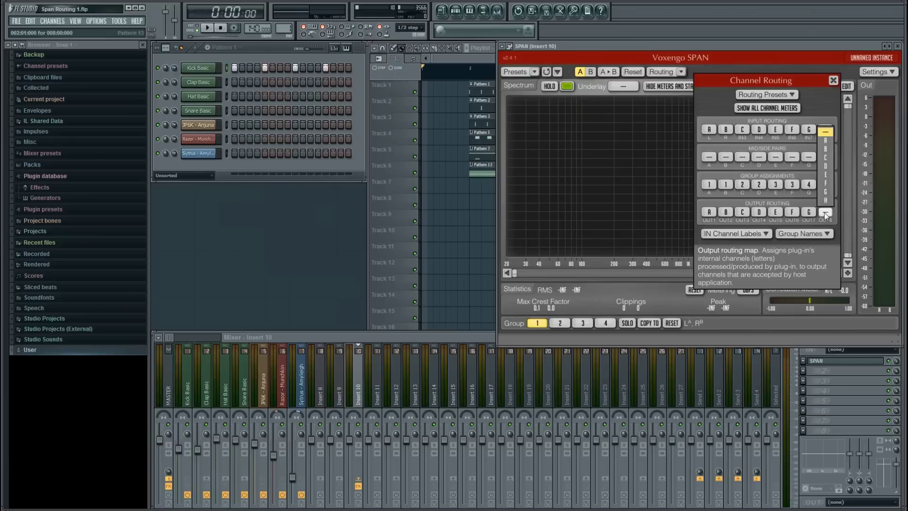
click(824, 200)
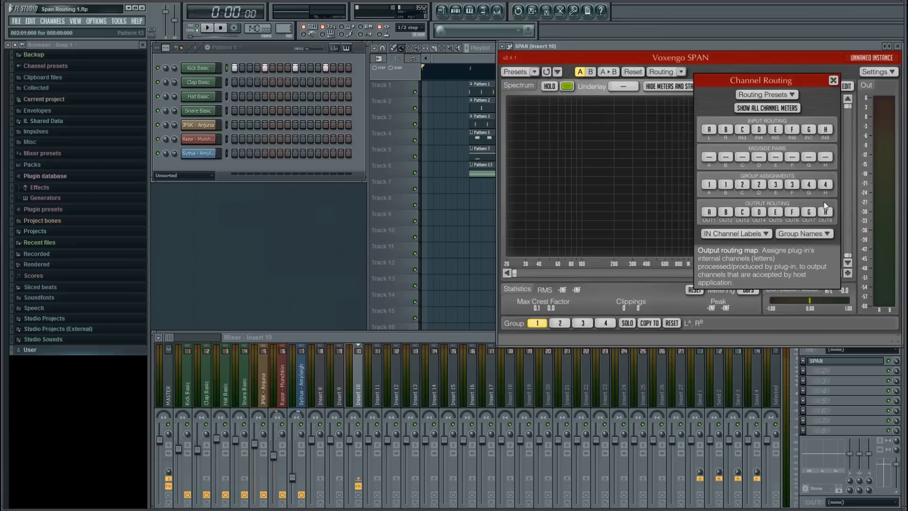
Step: Label SPAN's input channels IN1 and IN2 as "Kick L" and "Kick R"
click(766, 234)
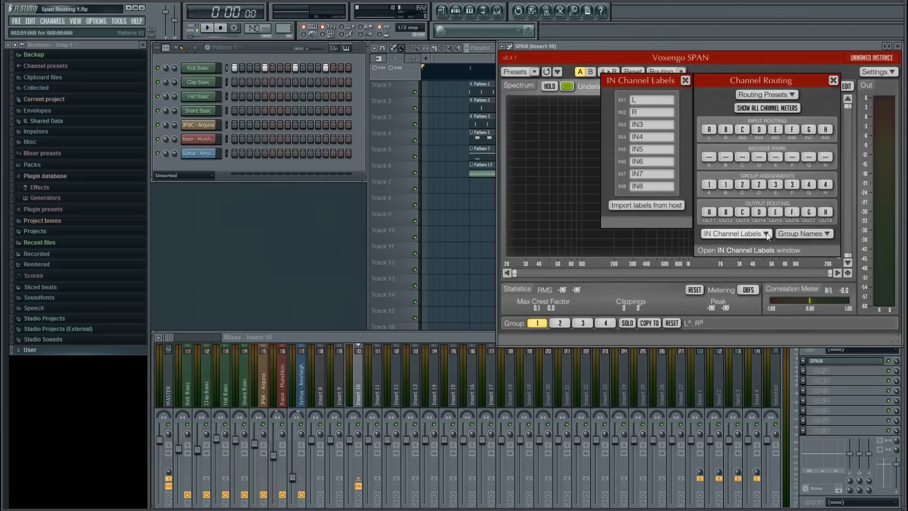
click(632, 101)
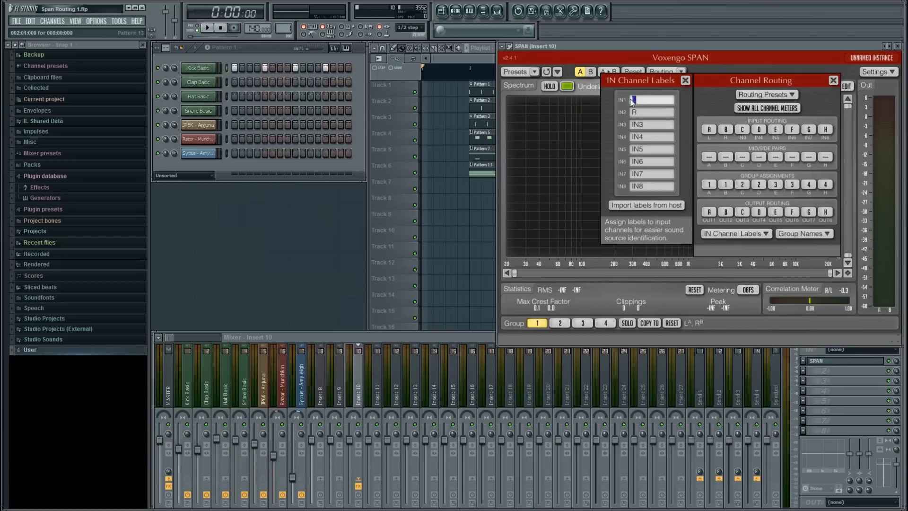
text(Kick L)
click(633, 113)
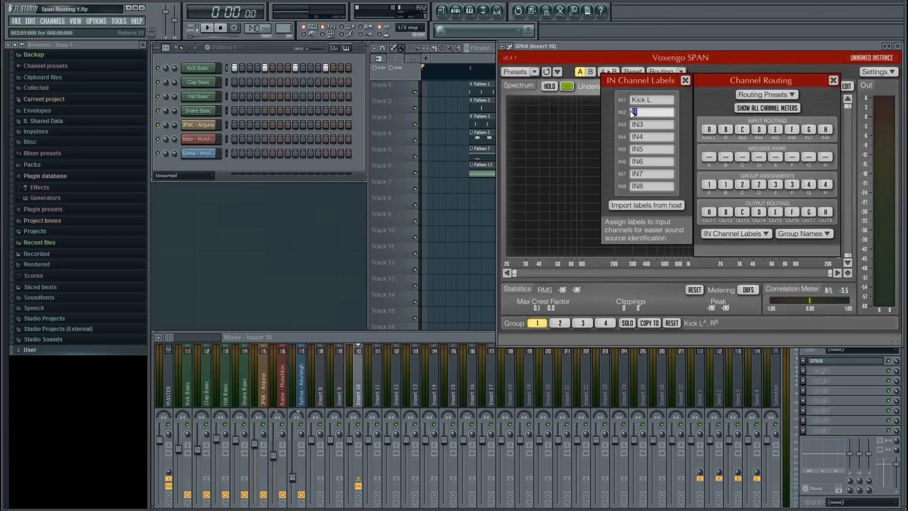
text(Kick R)
key(Return)
Step: Label input channels IN3 and IN4 as "Bass L" and "Bass R"
key(Tab)
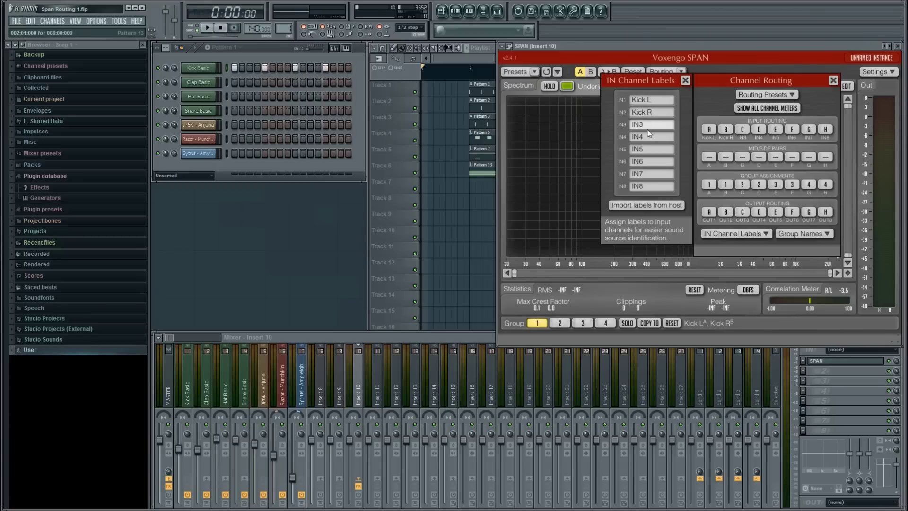
text(Bass L)
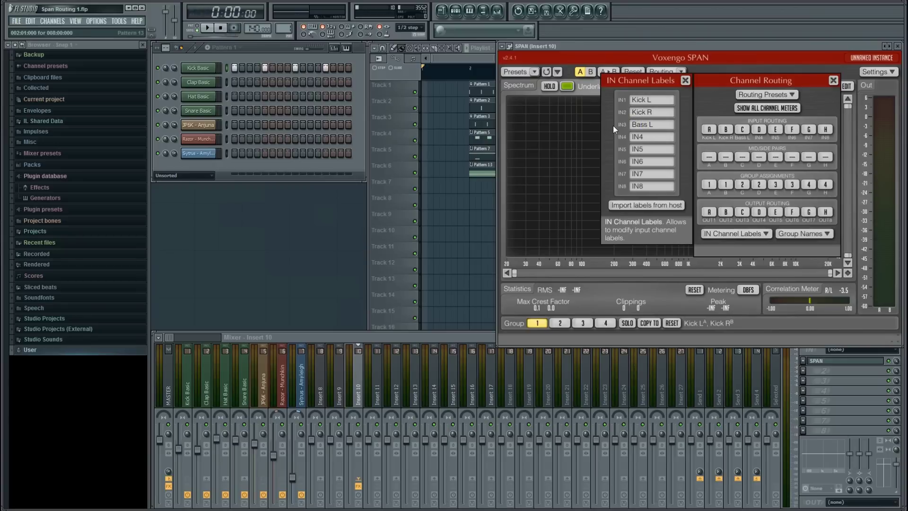
key(Tab)
text(Bass R)
key(Return)
Step: Label input channels IN5 and IN6 as "Synth L" and "Synth R"
key(Tab)
text(Synth L)
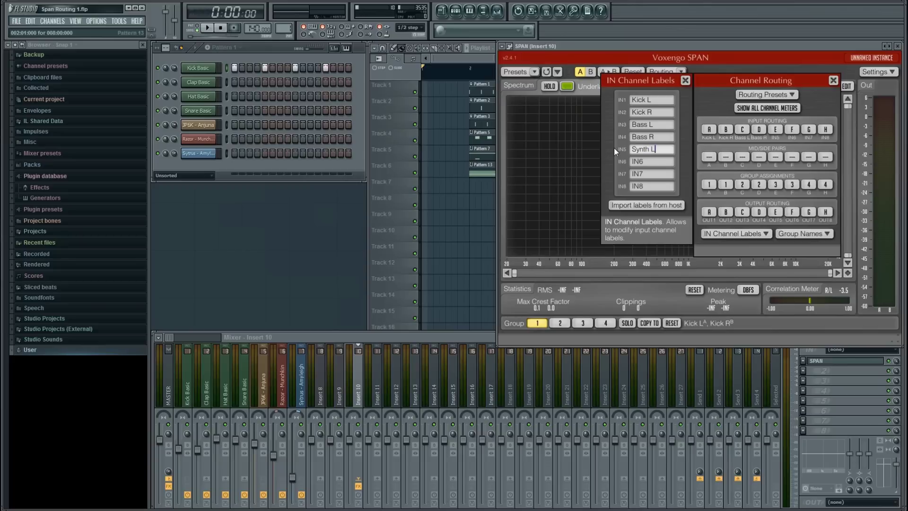
key(Return)
key(Tab)
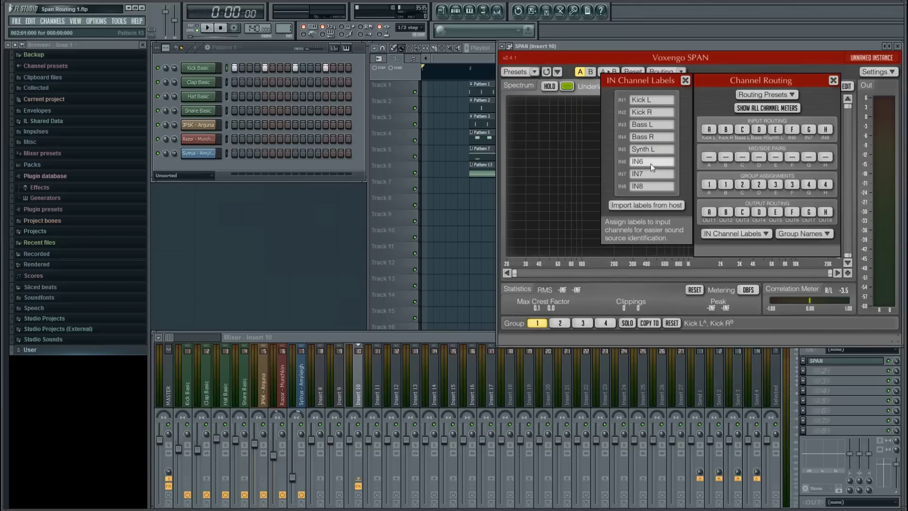
text(Synth R)
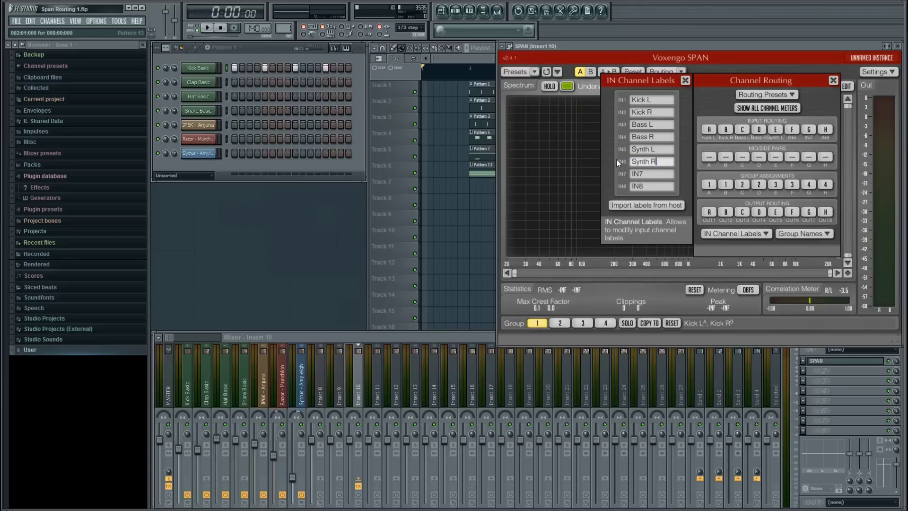
key(Return)
key(Tab)
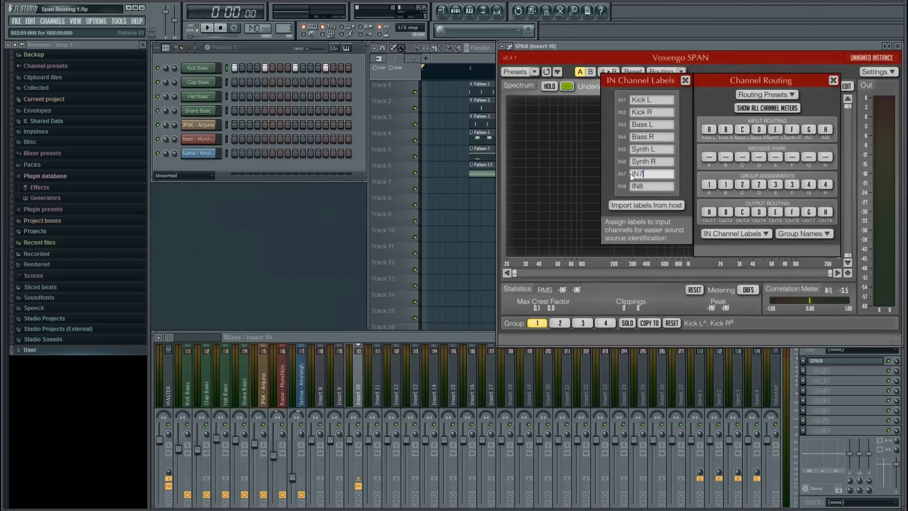
Step: Label SPAN's input channels IN7 and IN8 as "Pad L" and "Pad R" and close the channel labels
text(Pad L)
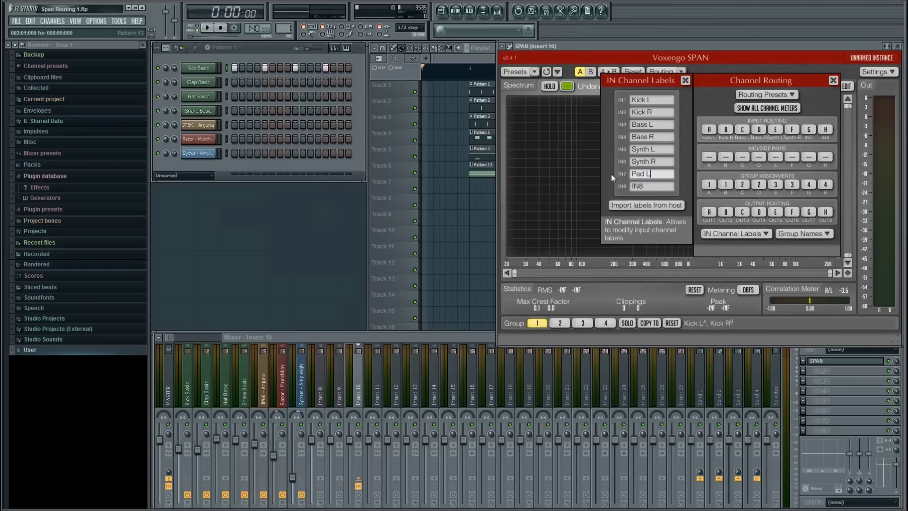
key(Return)
key(Tab)
text(Pad R)
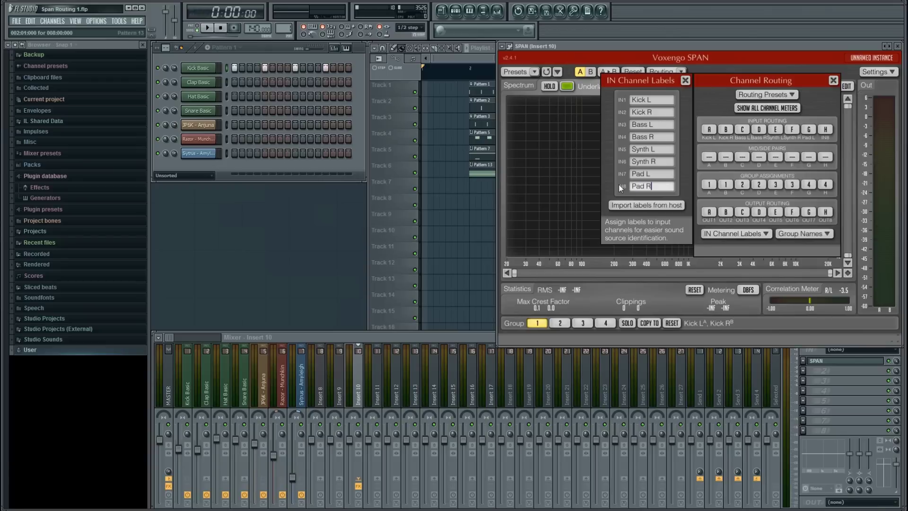
key(Return)
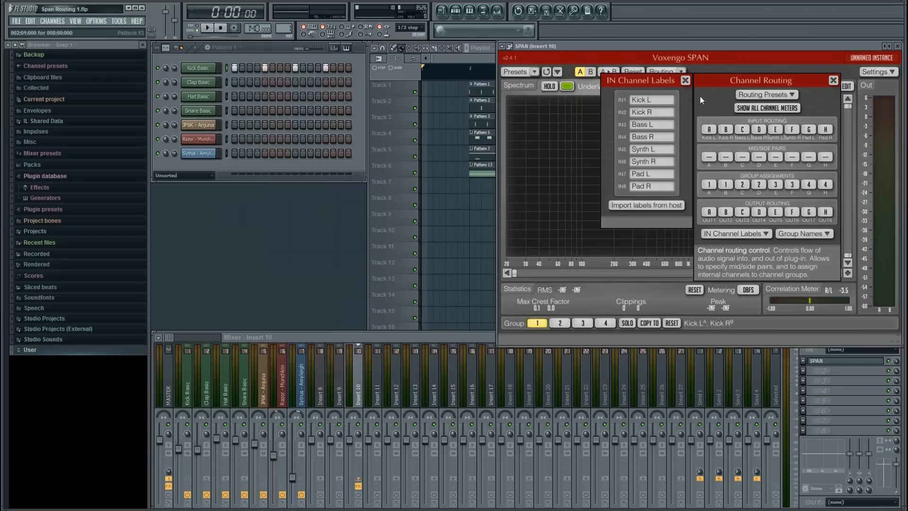
click(685, 80)
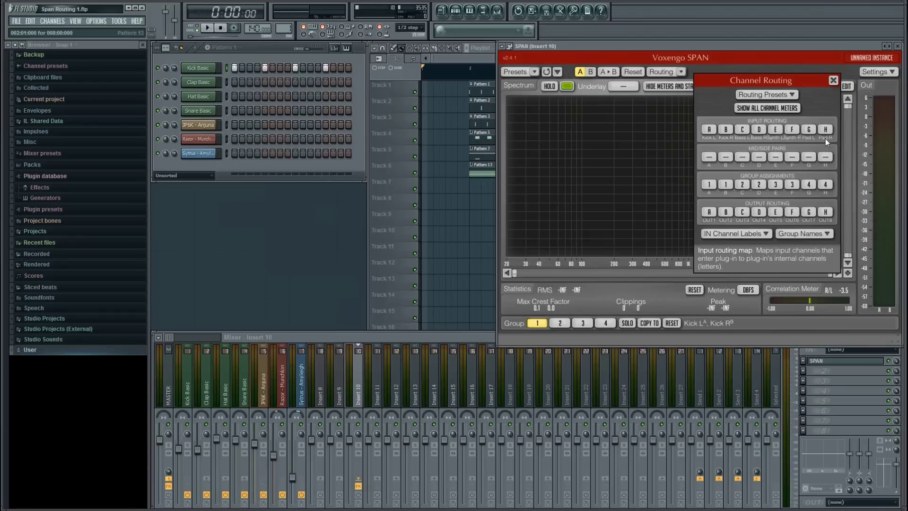
Step: Name SPAN's channel groups 1 and 2 "Kick" and "Bass"
click(828, 234)
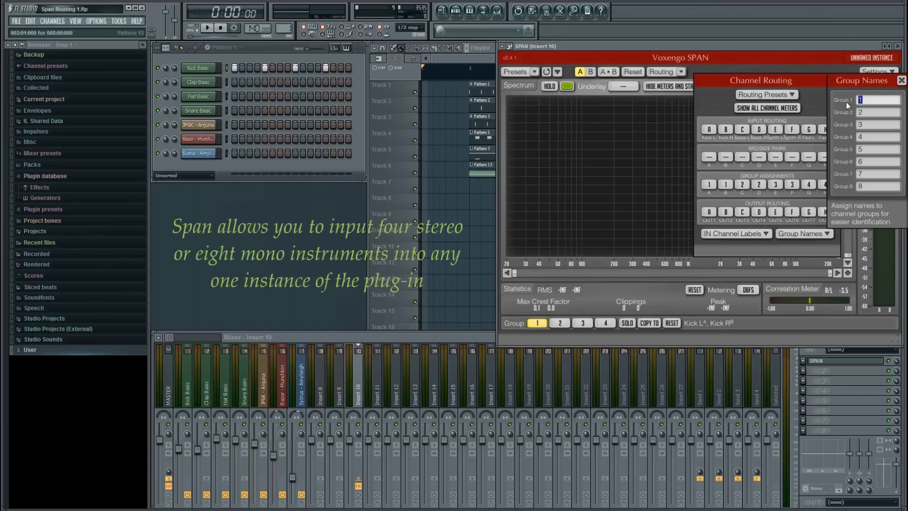
text(ck)
key(Return)
click(861, 112)
double_click(859, 114)
text(Bass)
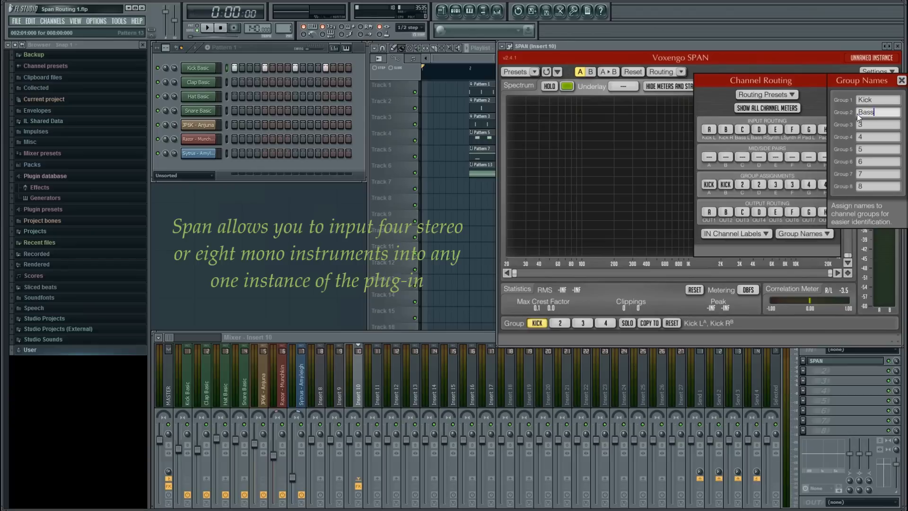
key(Return)
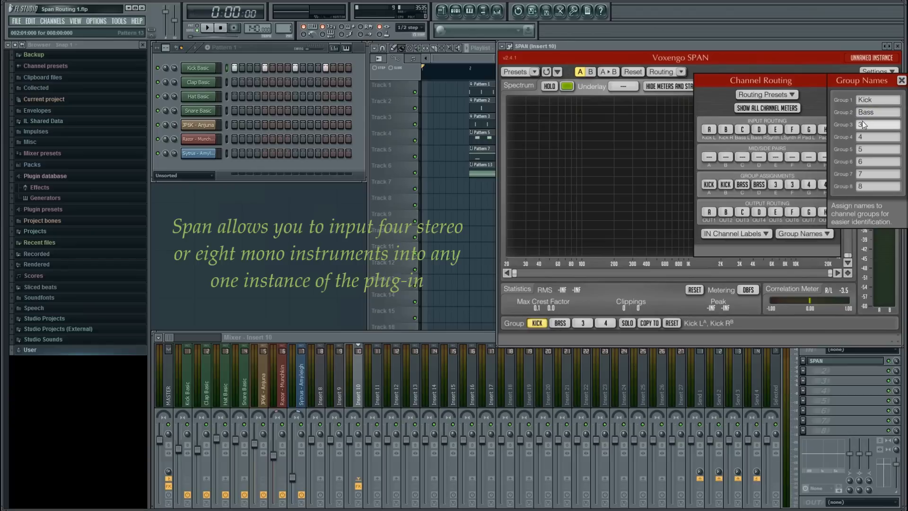
Step: Name channel groups 3 and 4 "Synth" and "Pad", and close the group names and channel routing windows
double_click(857, 125)
text(Synth)
key(Return)
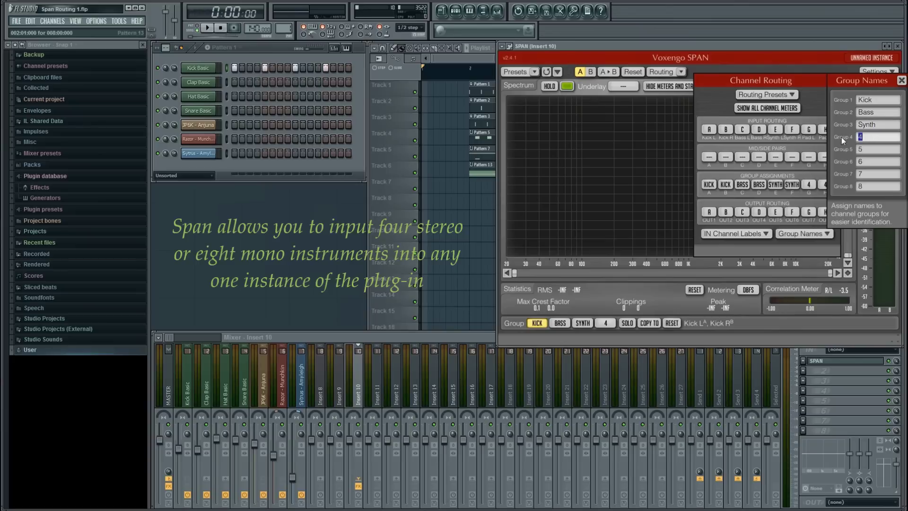
text(Pad)
key(Return)
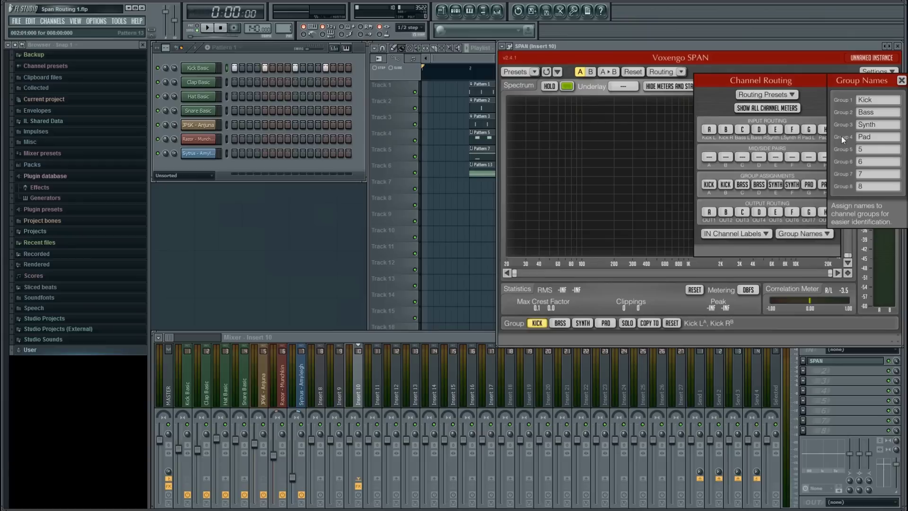
click(901, 80)
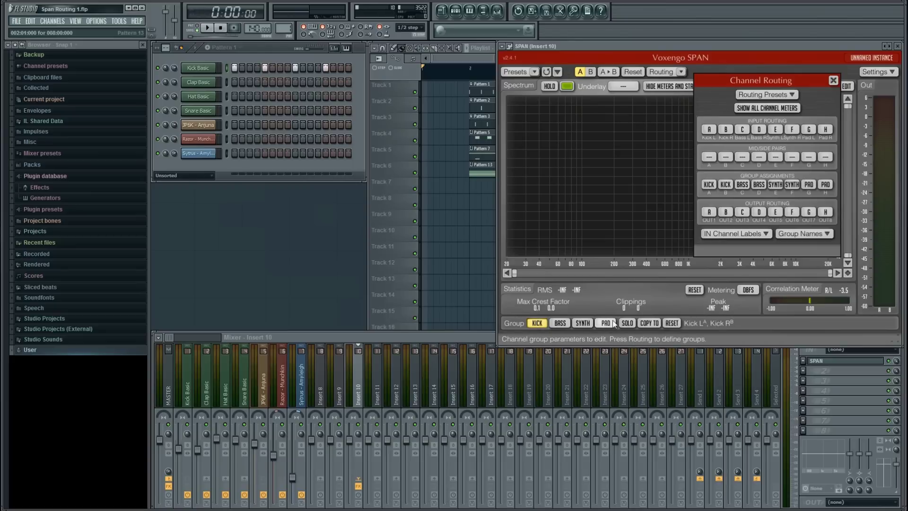
click(833, 80)
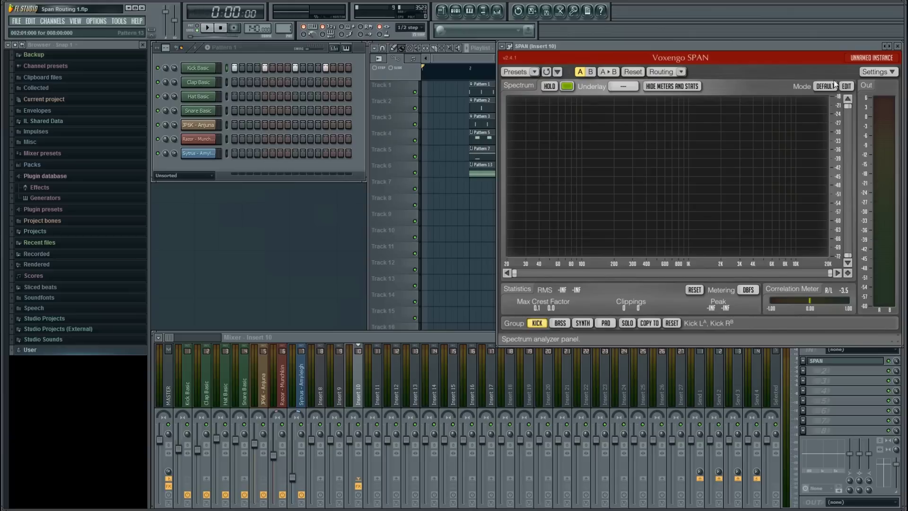
Step: In SPAN's wrapper processing connections, assign Kick Basic to Input 1 and JP6K - Anjuna to Input 2
click(511, 47)
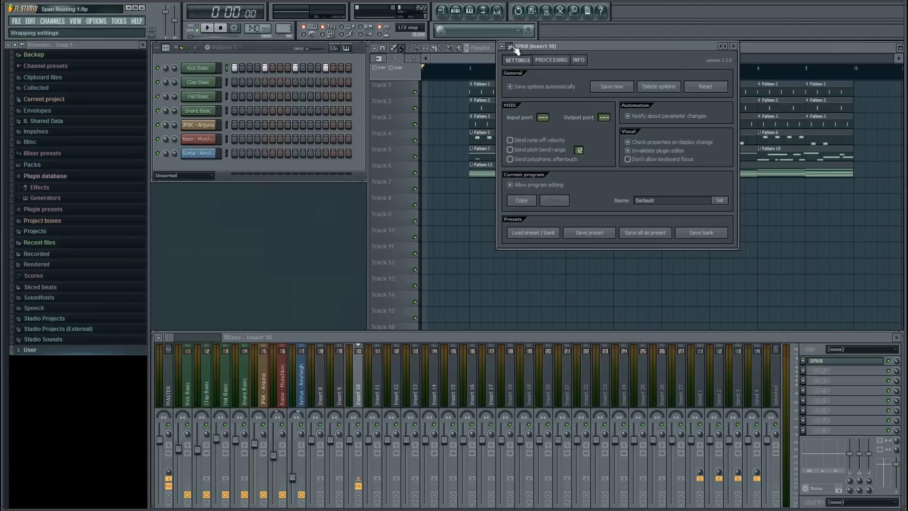
click(552, 61)
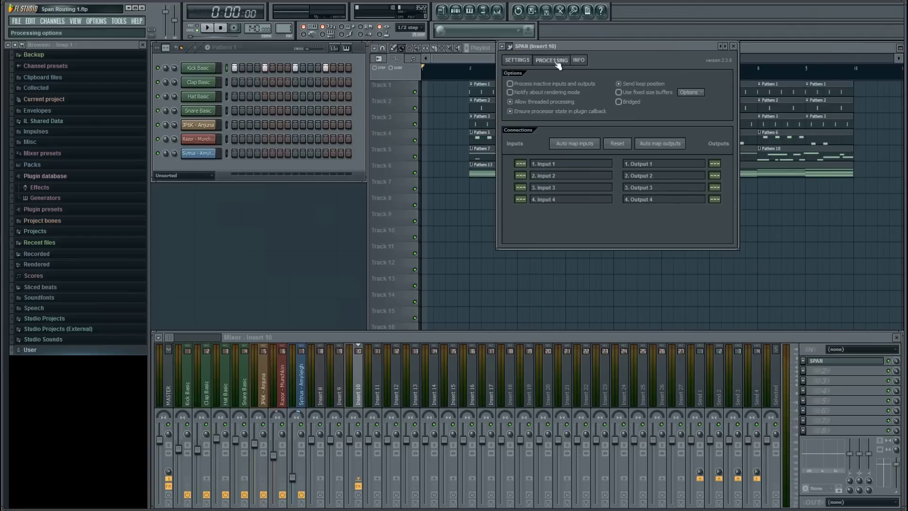
click(520, 163)
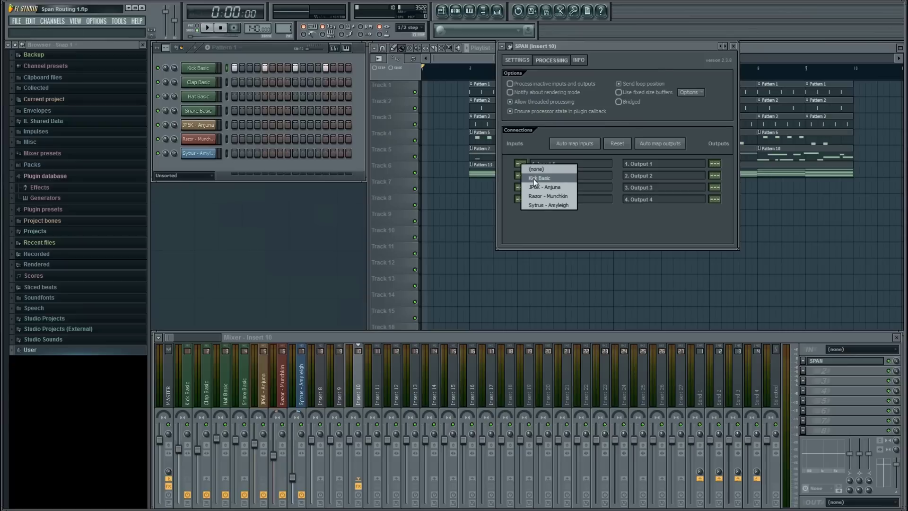
click(534, 179)
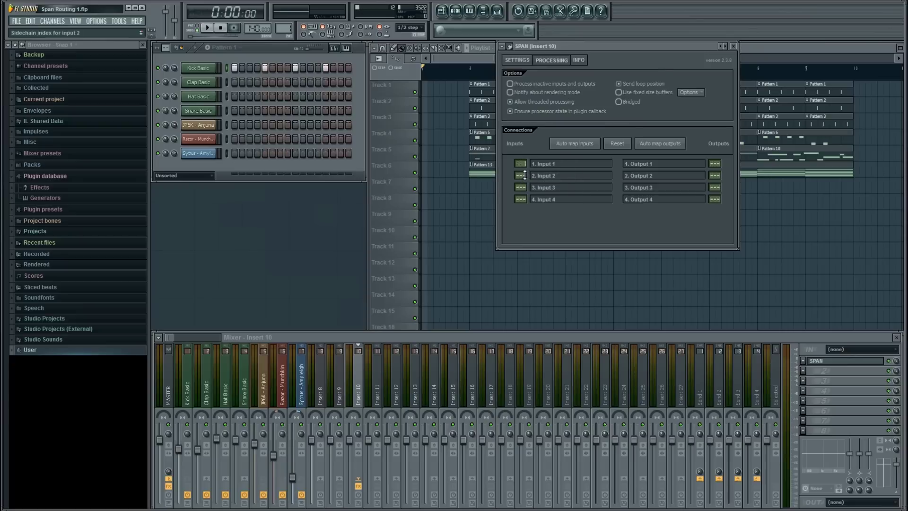
click(524, 176)
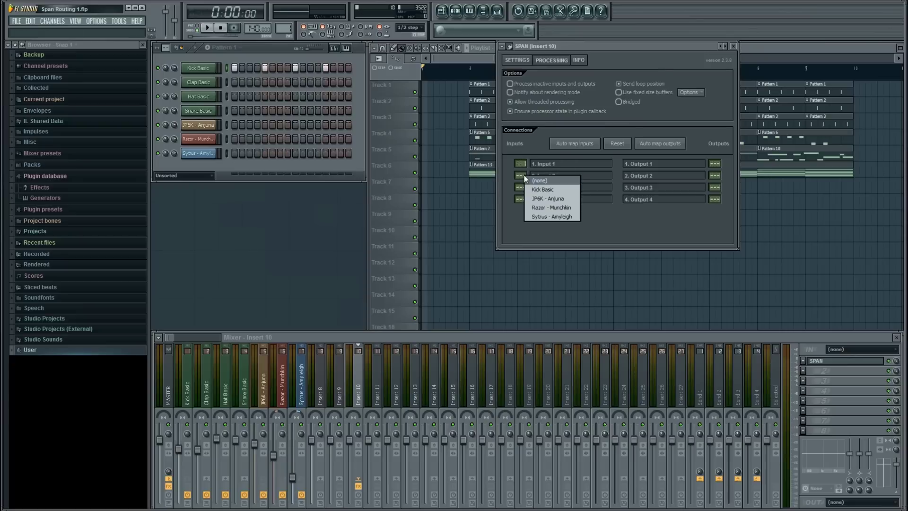
click(543, 198)
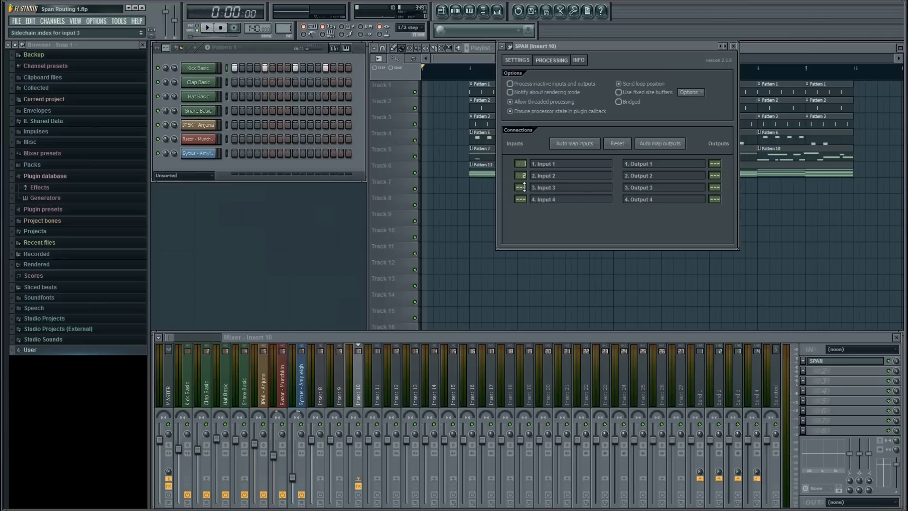
Step: Assign Razor - Munchkin to Input 3 and Sytrus - Amyleigh to Input 4, and return to SPAN's analyzer display
click(523, 187)
click(562, 221)
click(522, 199)
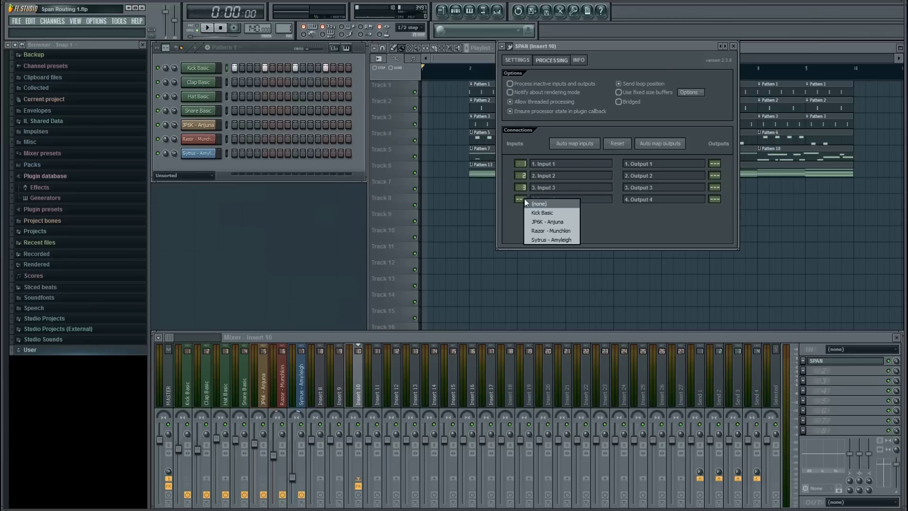
click(571, 239)
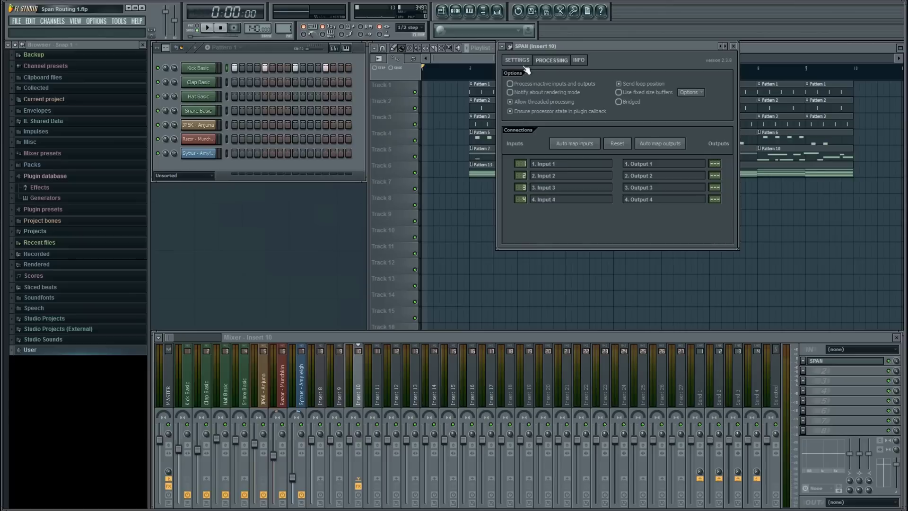
click(510, 47)
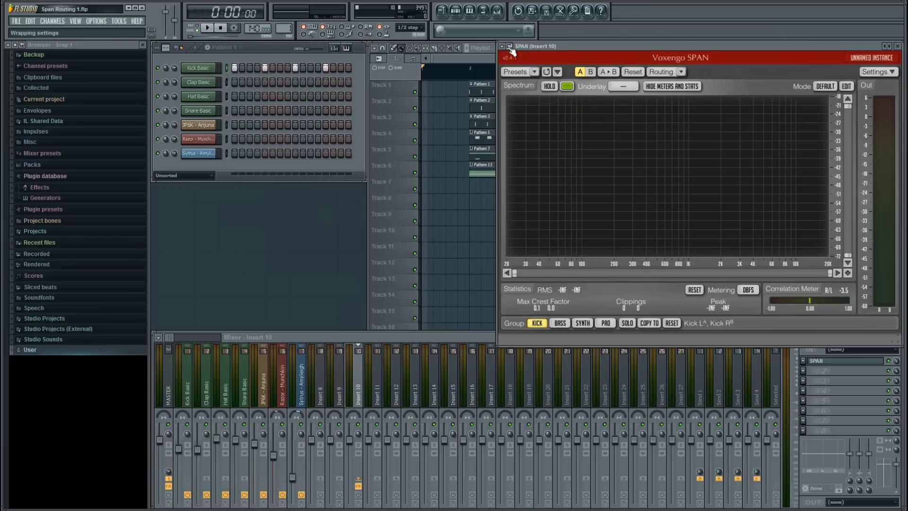
Step: Play the song, examine the spectra of the Kick, Bass, Synth and Pad groups in turn, and stop playback
click(399, 339)
key(space)
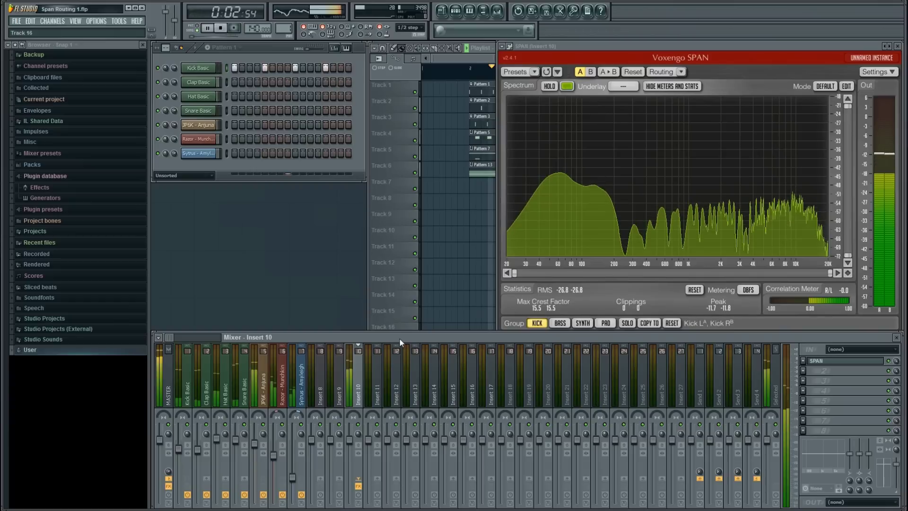
click(562, 324)
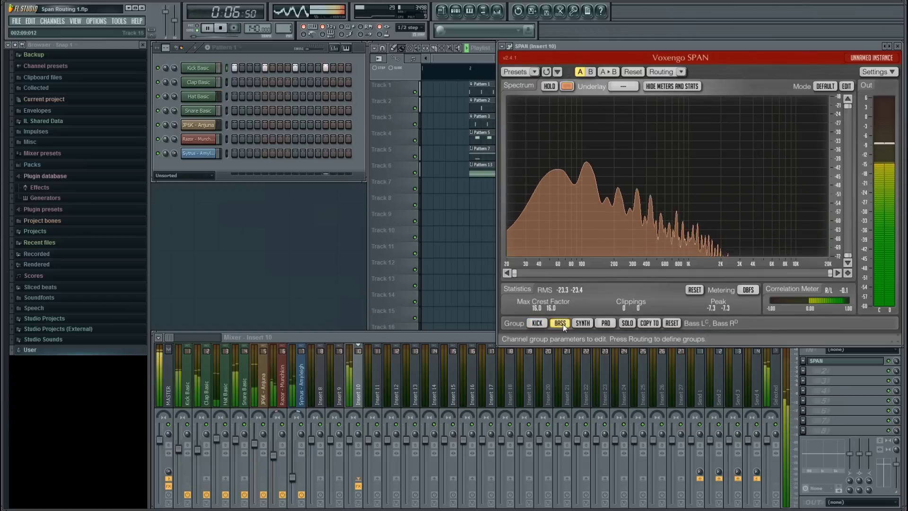
click(581, 322)
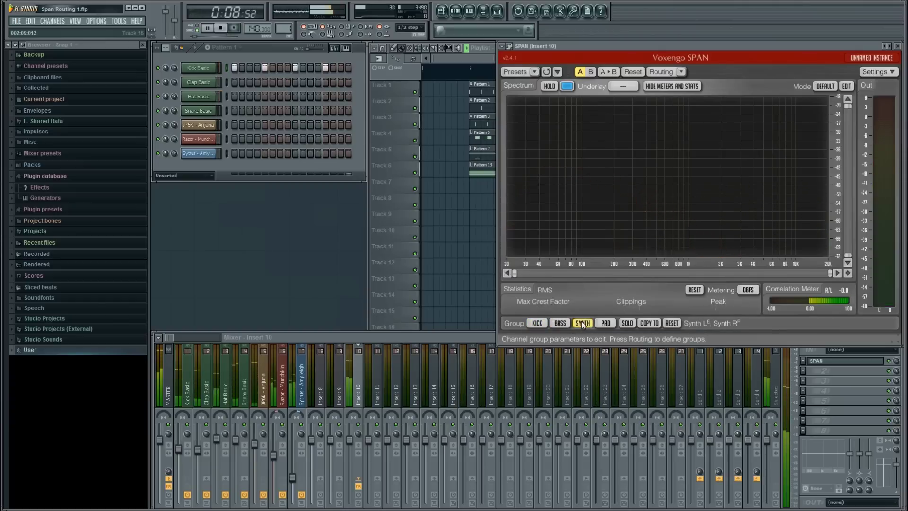
click(606, 323)
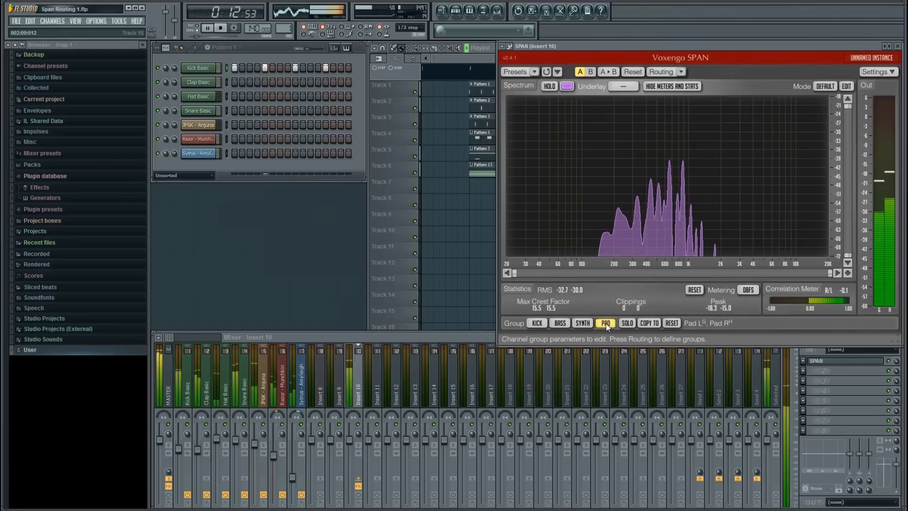
click(470, 337)
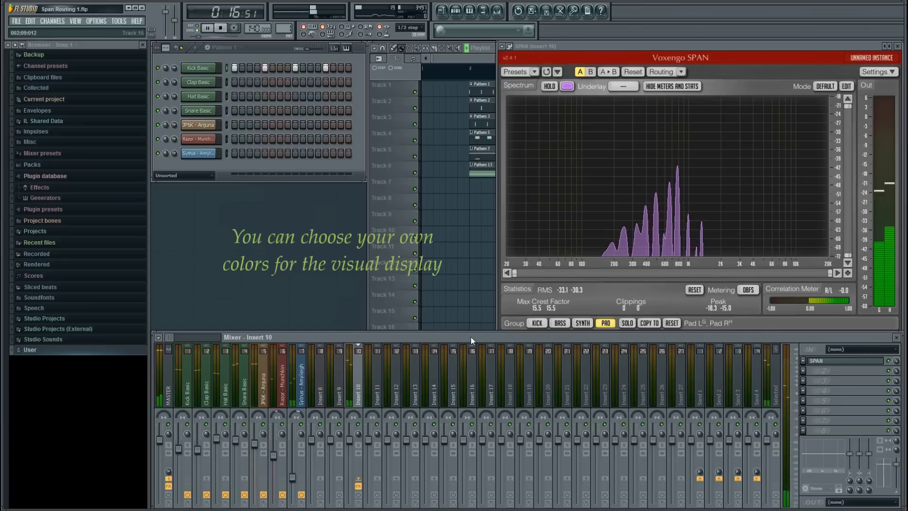
key(space)
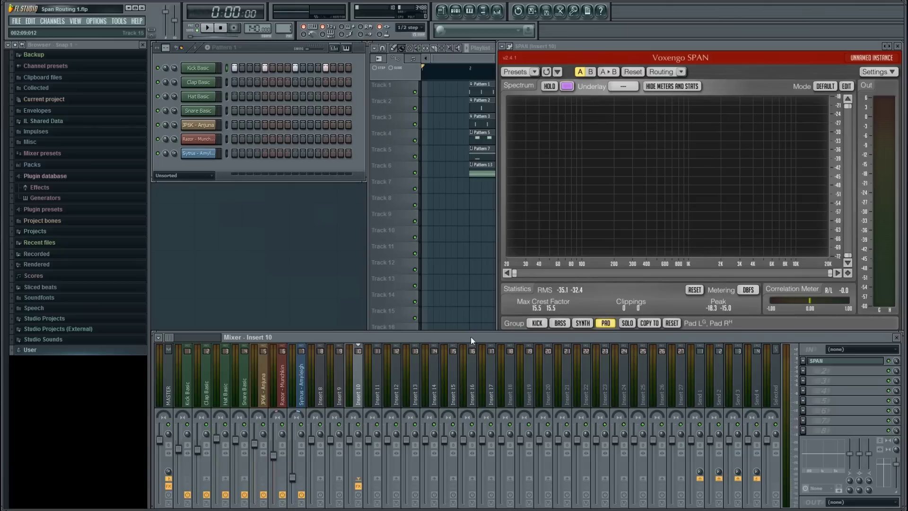
Step: Set the spectrum underlay to Bass for the Kick group and to Synth for the Bass group
click(538, 322)
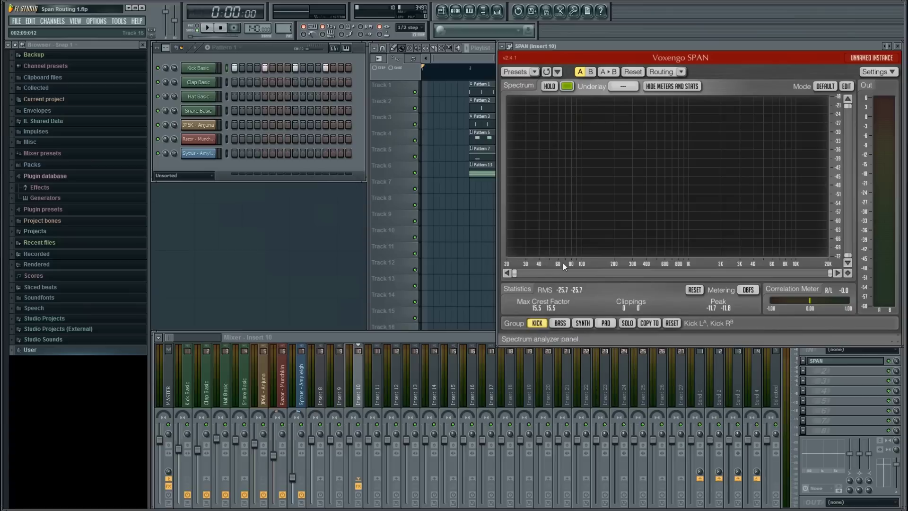
click(634, 90)
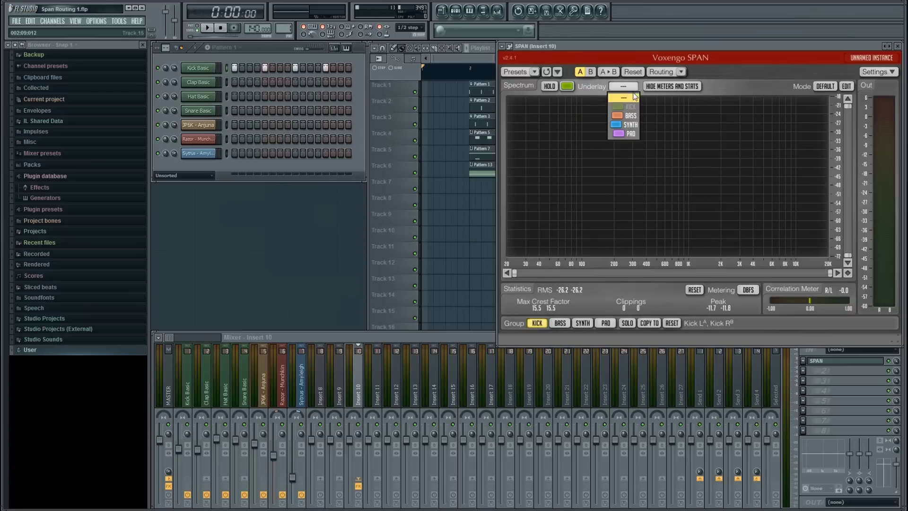
click(632, 117)
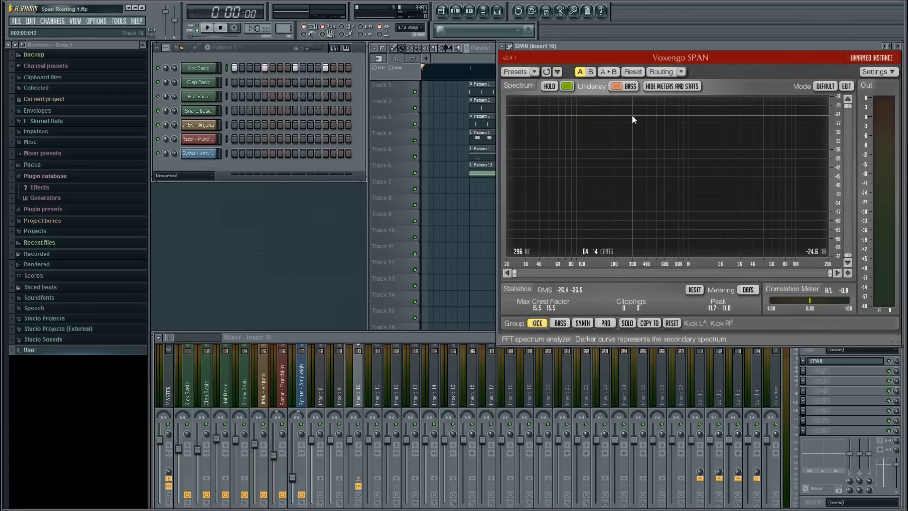
click(561, 323)
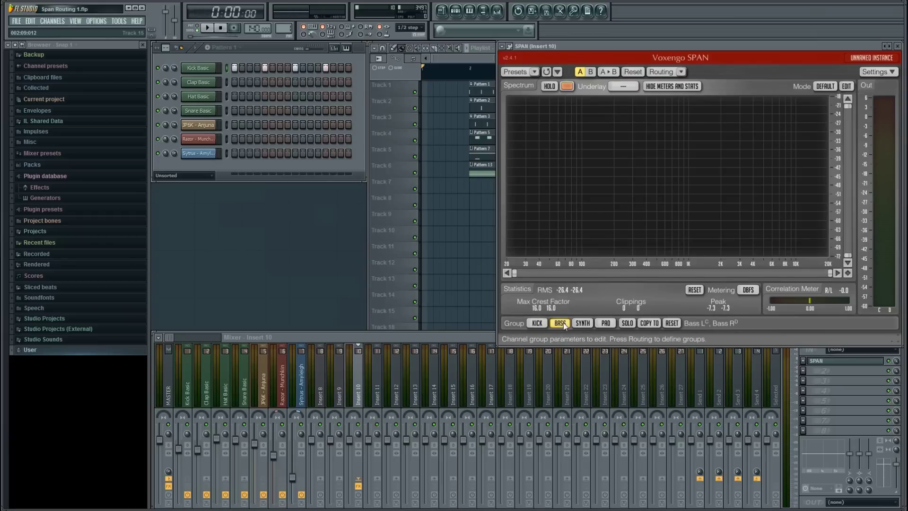
click(615, 88)
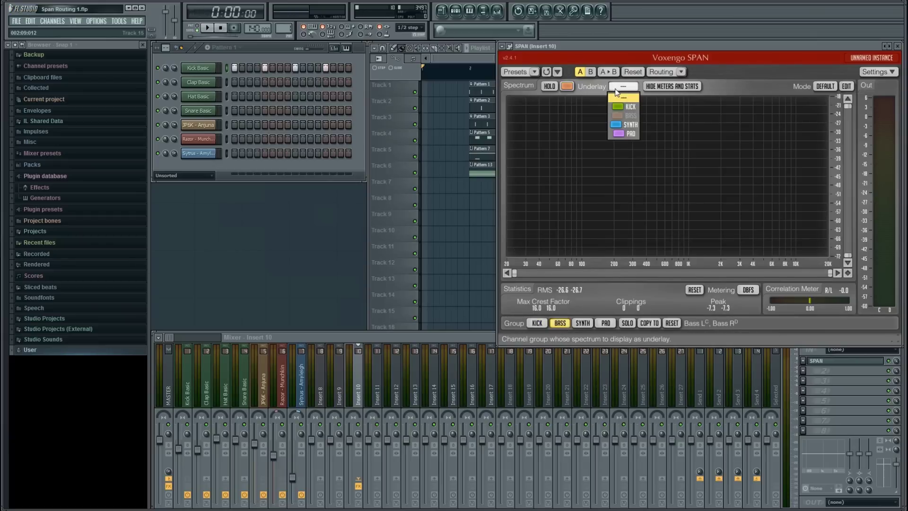
click(629, 124)
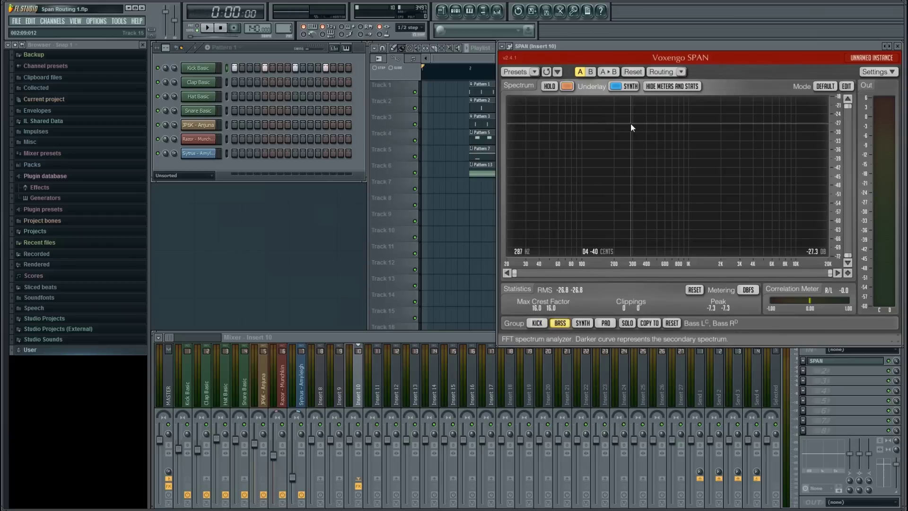
Step: Set the spectrum underlay of the Synth group to Pad
click(582, 323)
click(623, 86)
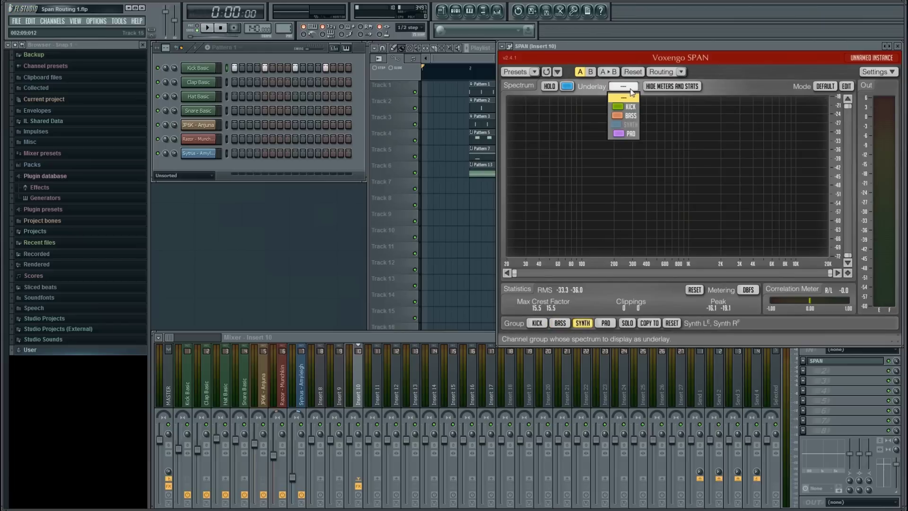
click(630, 133)
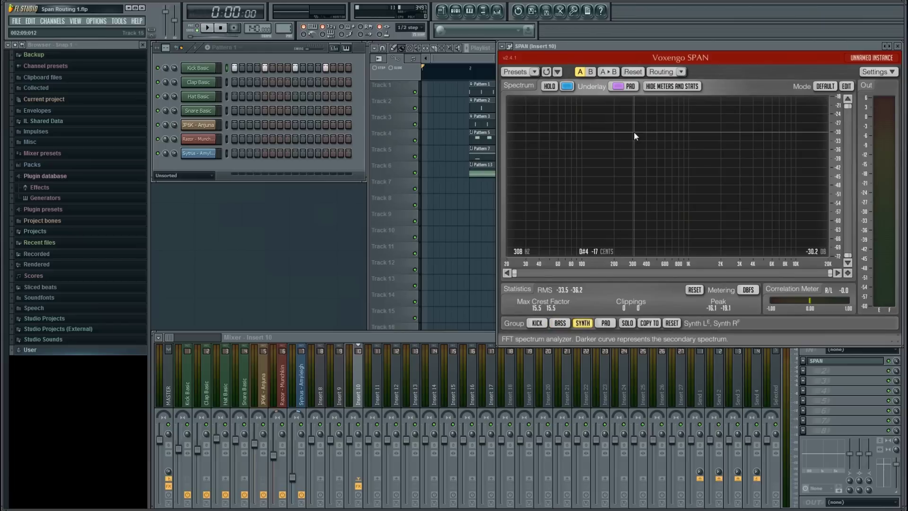
Step: Set the spectrum underlay of the Pad group to Kick
click(606, 323)
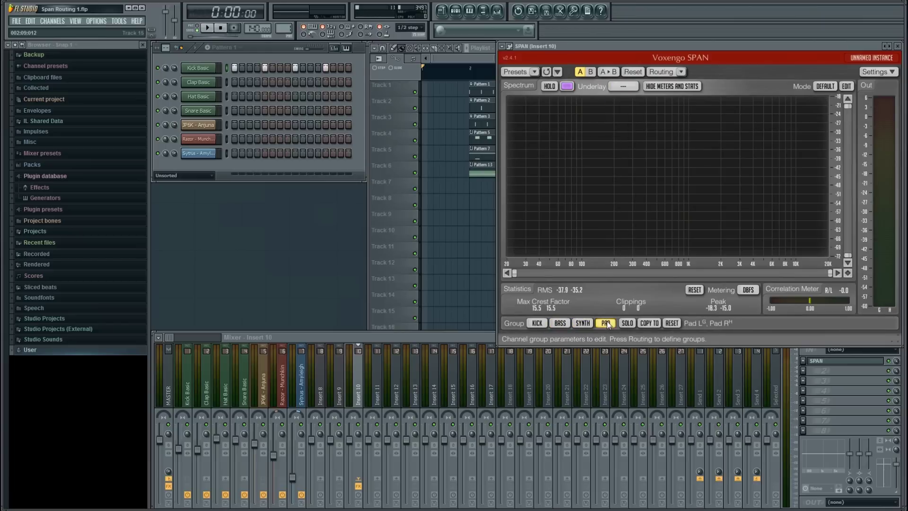
click(621, 87)
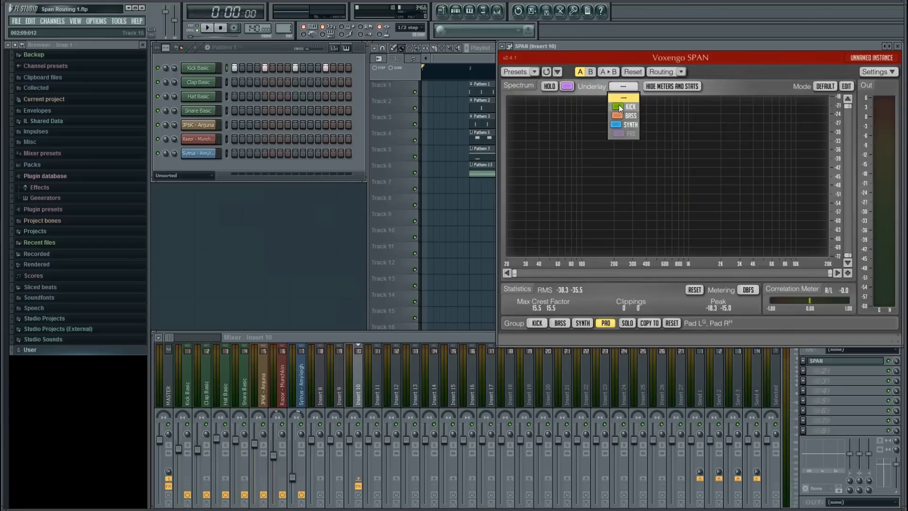
click(619, 106)
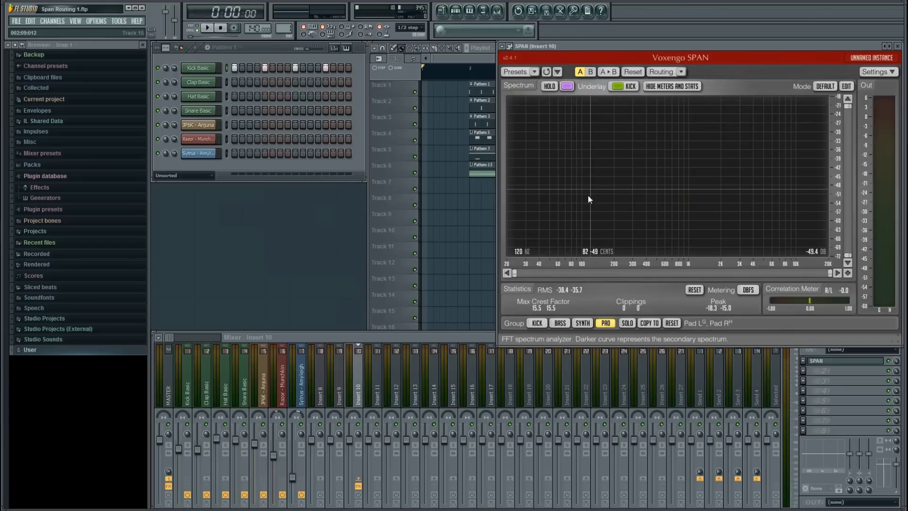
Step: Play the song, compare the Kick, Bass, Synth and Pad spectra with their underlays in turn, and stop playback
click(537, 323)
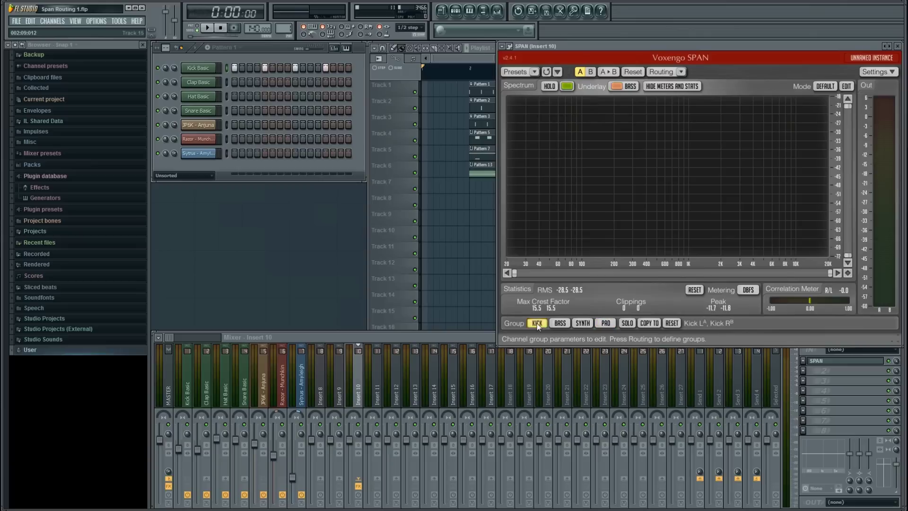
click(482, 335)
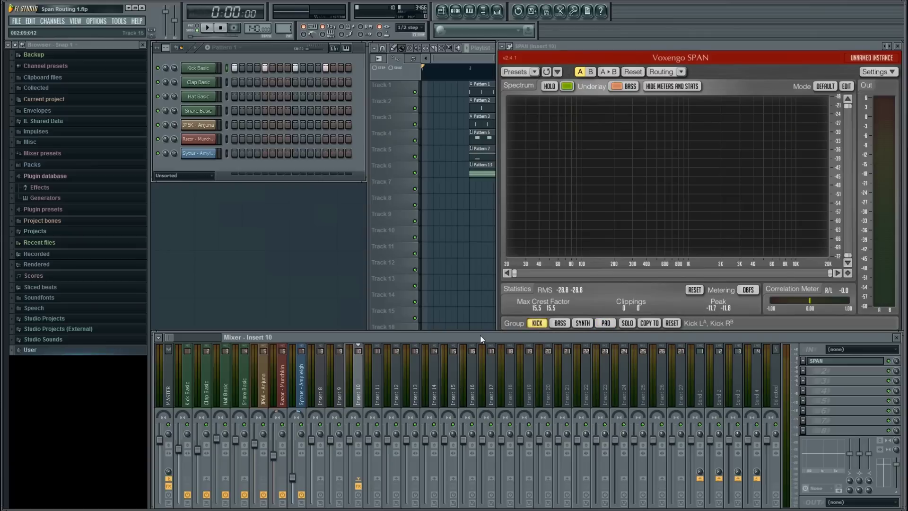
key(space)
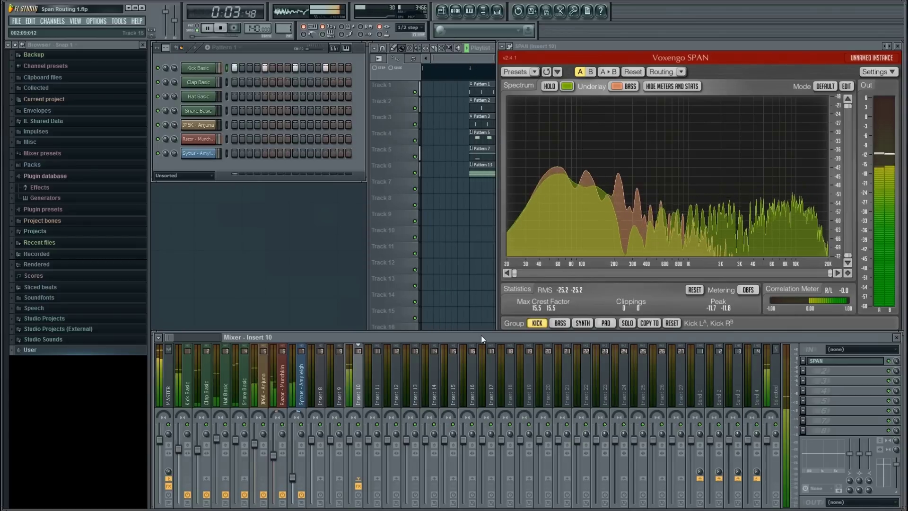
click(559, 323)
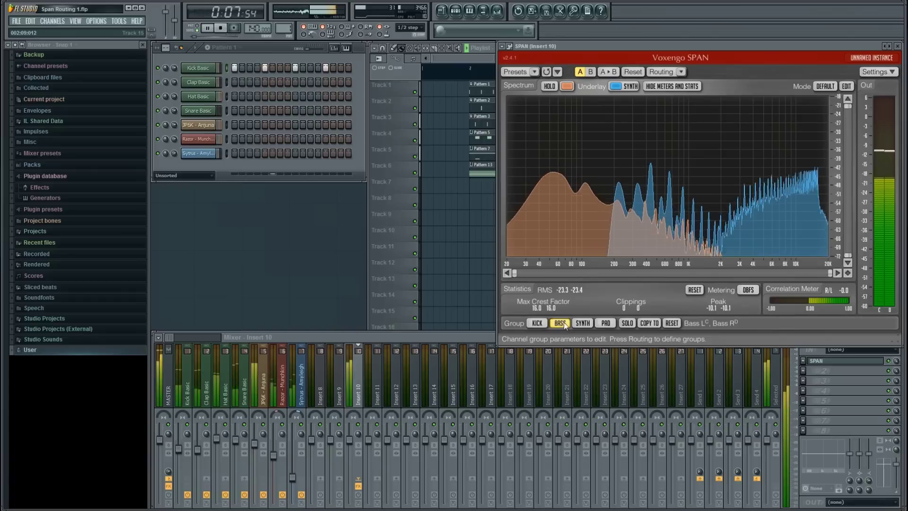
click(582, 324)
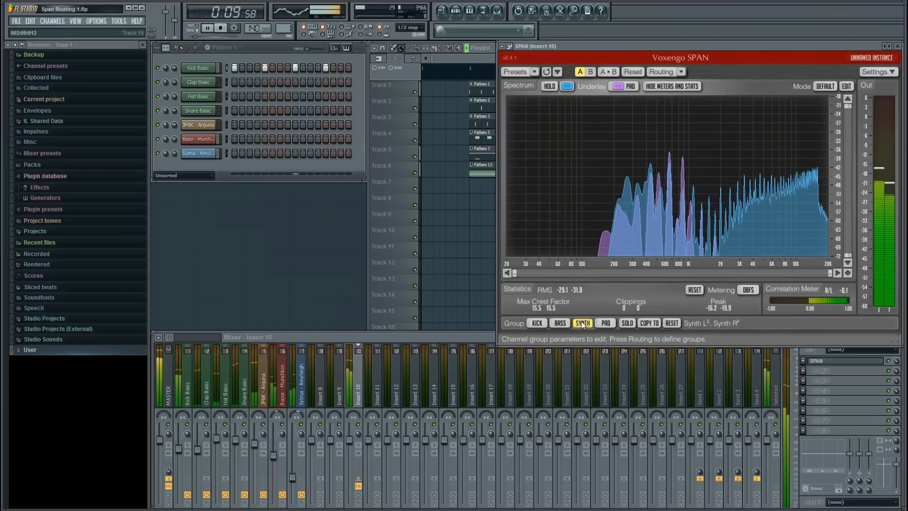
click(609, 322)
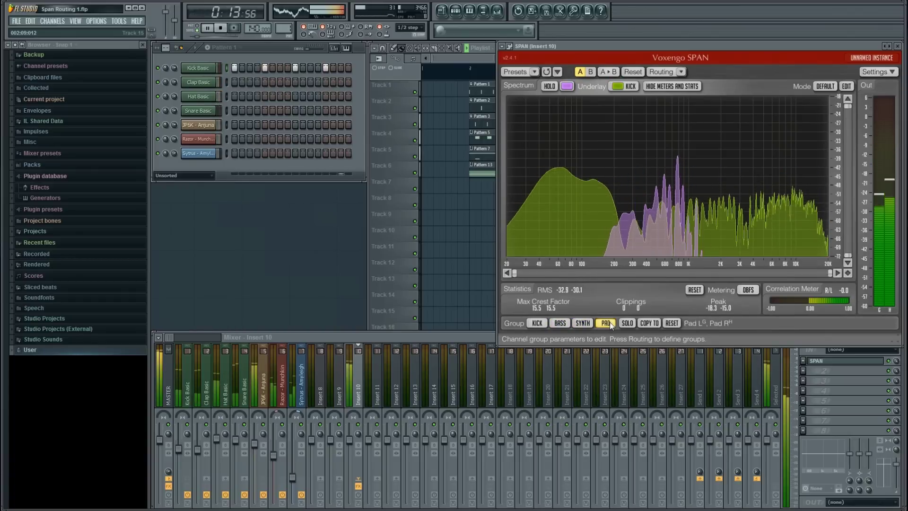
click(472, 336)
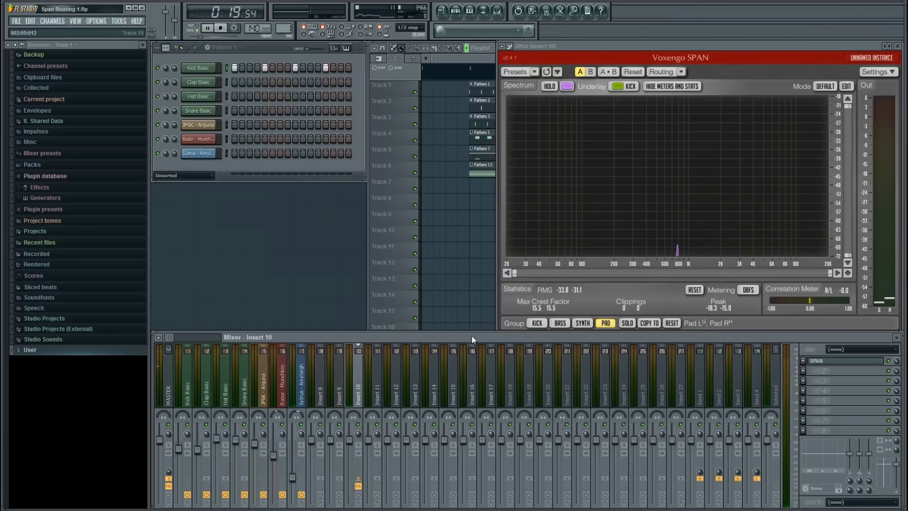
key(space)
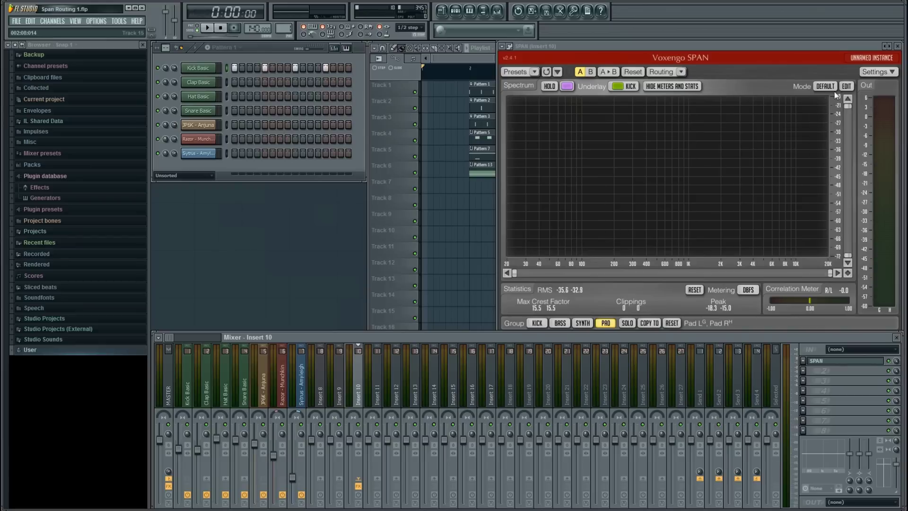
Step: Set the Pad group's spectrum block size to 512 and its low display range to -100 dB, and close the mode editor
click(846, 86)
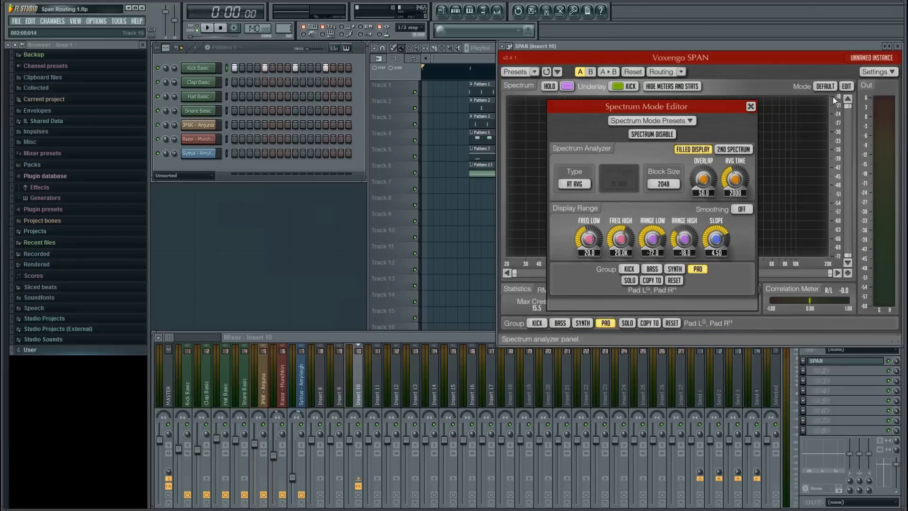
click(670, 185)
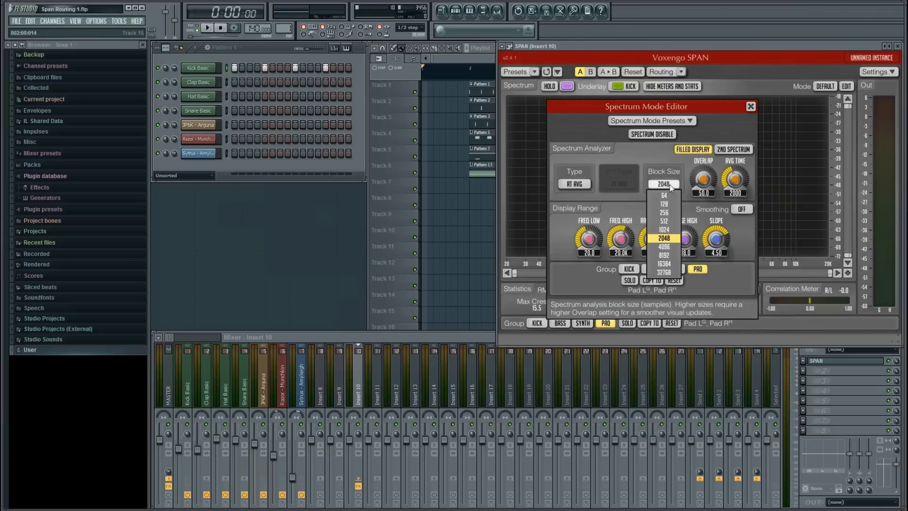
click(667, 220)
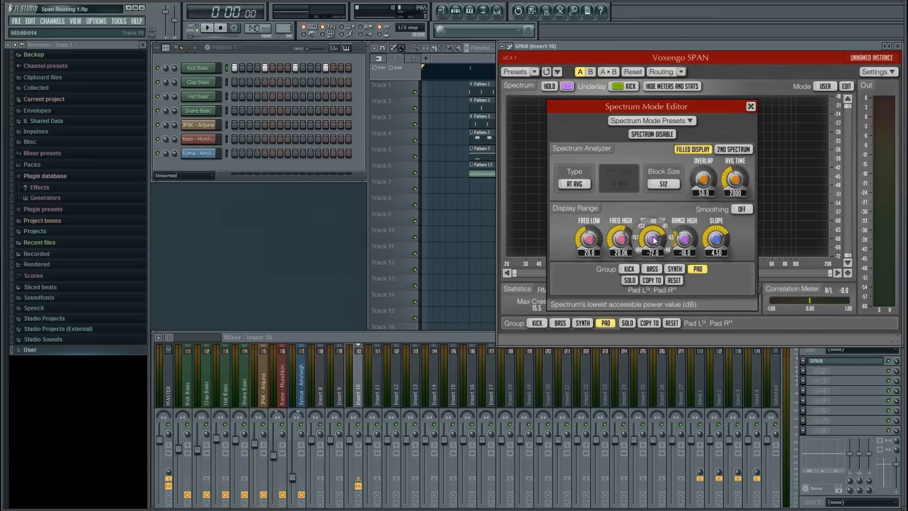
click(655, 253)
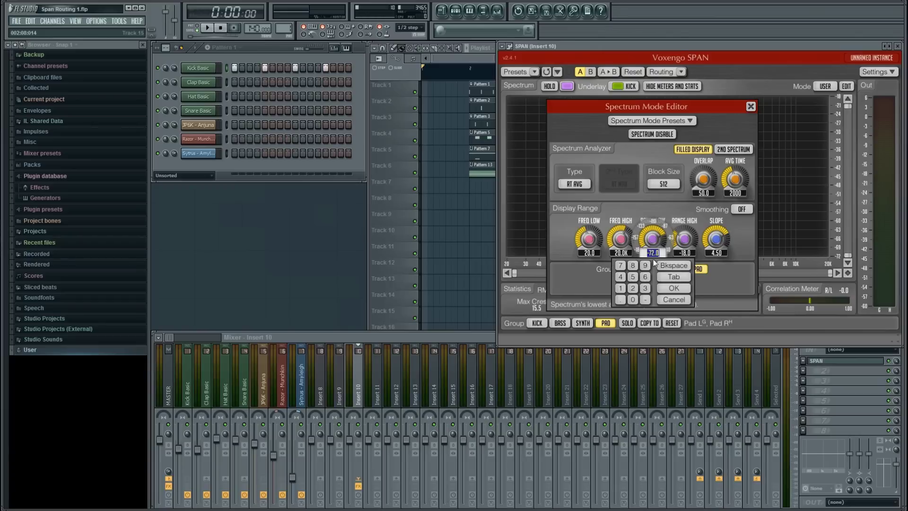
click(645, 300)
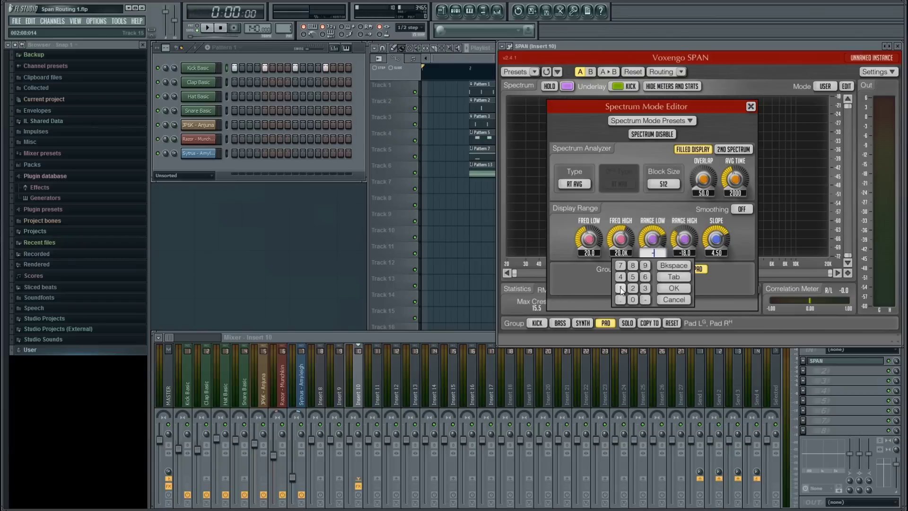
click(667, 289)
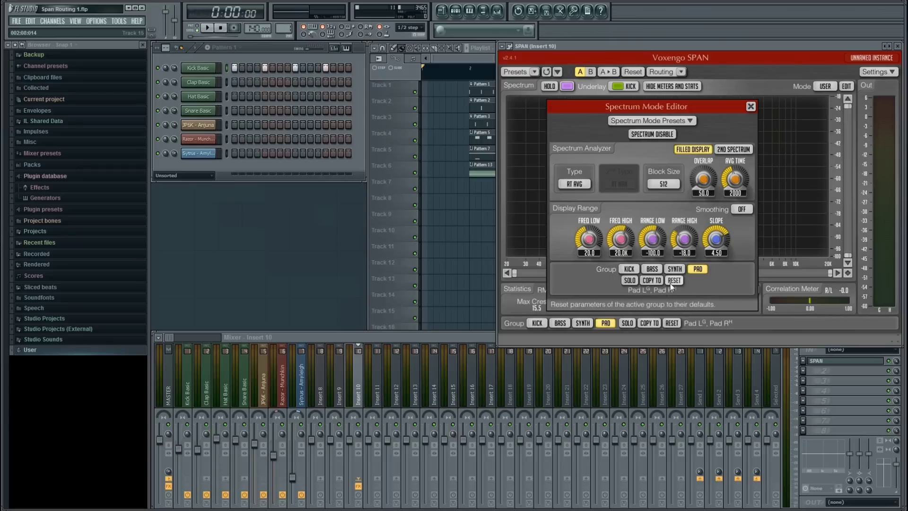
click(751, 107)
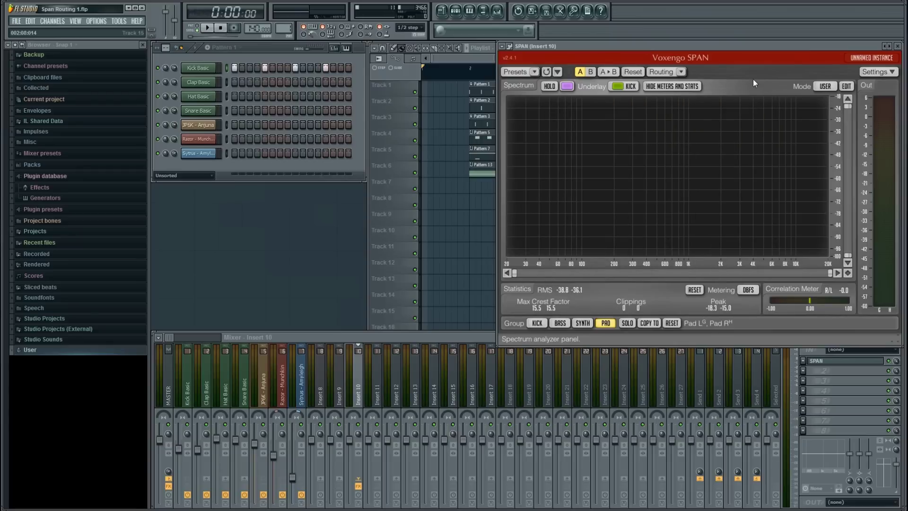
Step: Play the song, compare the Synth, Bass and Kick spectra with their underlays, and stop playback
click(461, 336)
key(space)
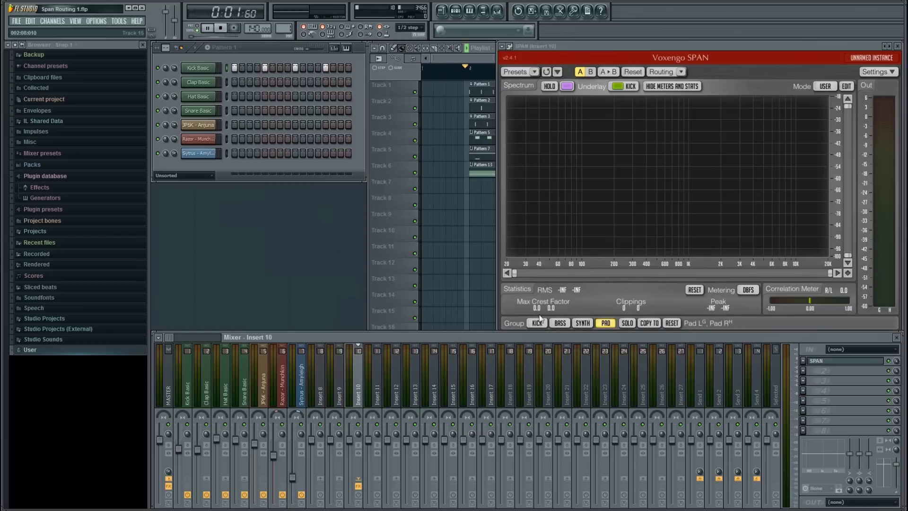
click(581, 325)
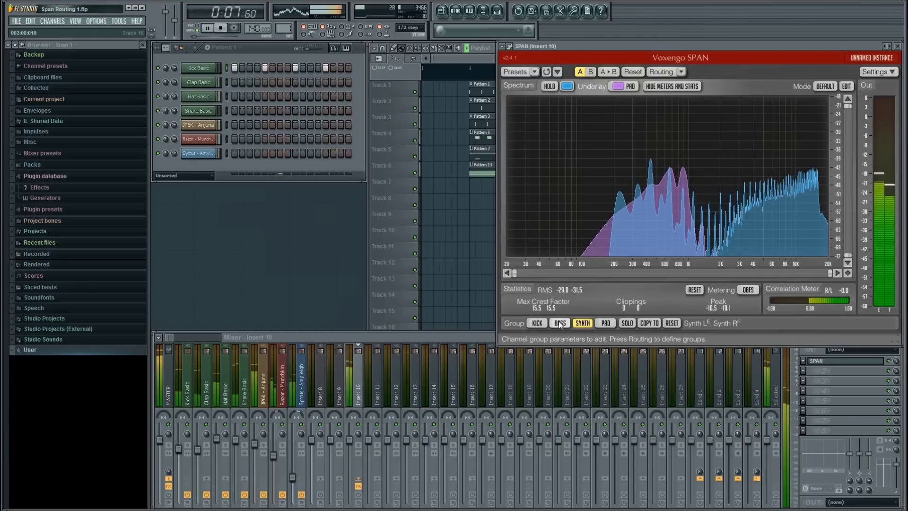
click(559, 323)
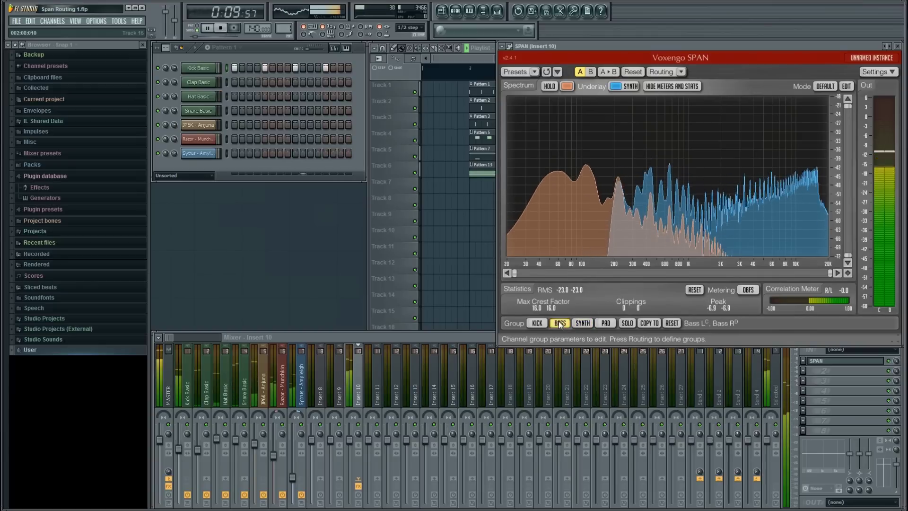
click(539, 323)
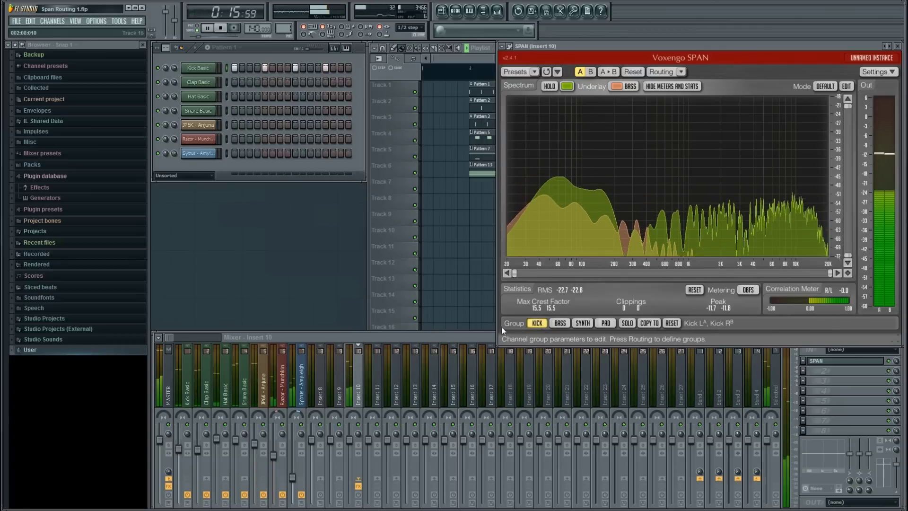
key(space)
click(475, 335)
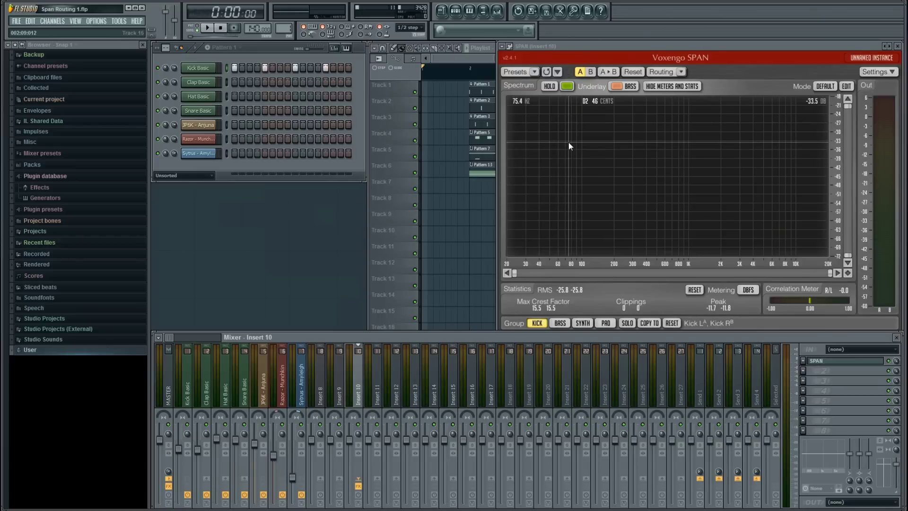
Step: Preview the temporary band-pass filter on the Kick spectrum, sweeping it to about 620 Hz and varying its bandwidth
drag(569, 147, 666, 136)
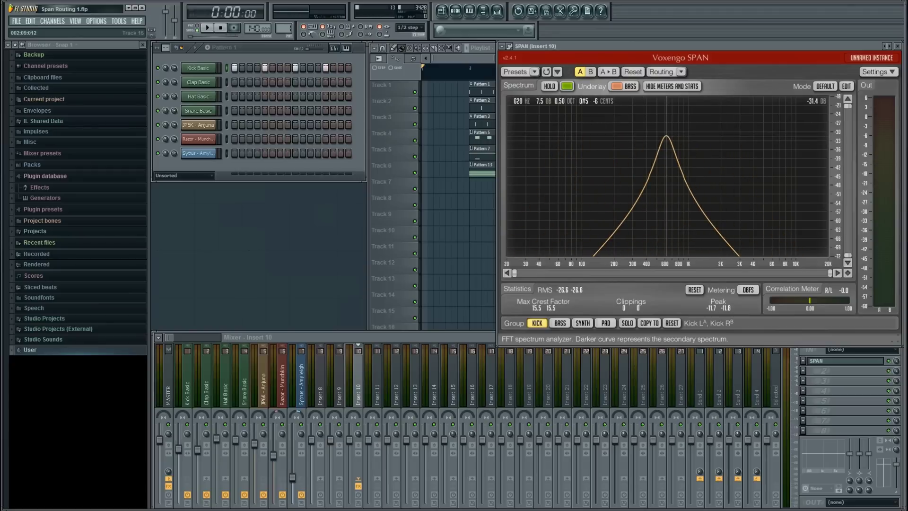
scroll(666, 136, up, 2)
drag(666, 137, 666, 136)
scroll(667, 136, down, 3)
scroll(666, 137, up, 5)
scroll(666, 136, down, 5)
scroll(666, 137, up, 5)
scroll(666, 136, down, 5)
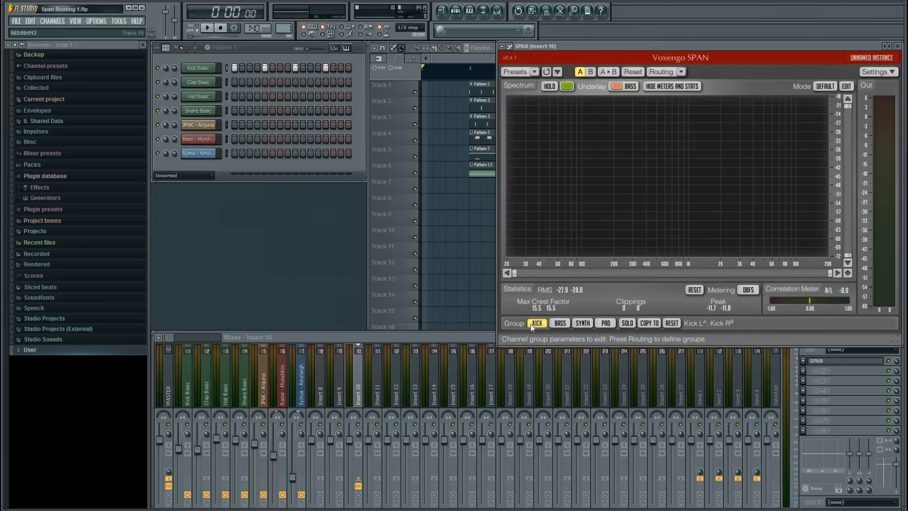
Step: Play the song while auditioning a frequency band in the Kick group's spectrum, and stop and restart playback
click(482, 337)
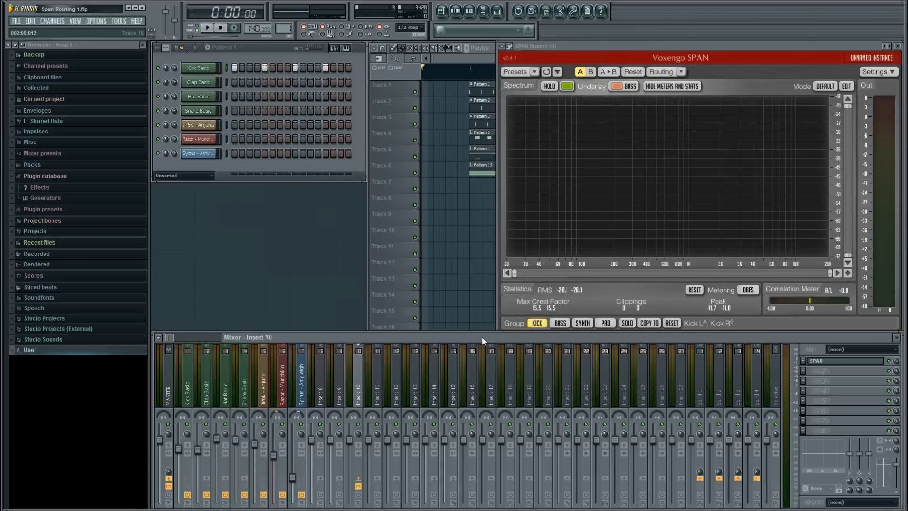
key(space)
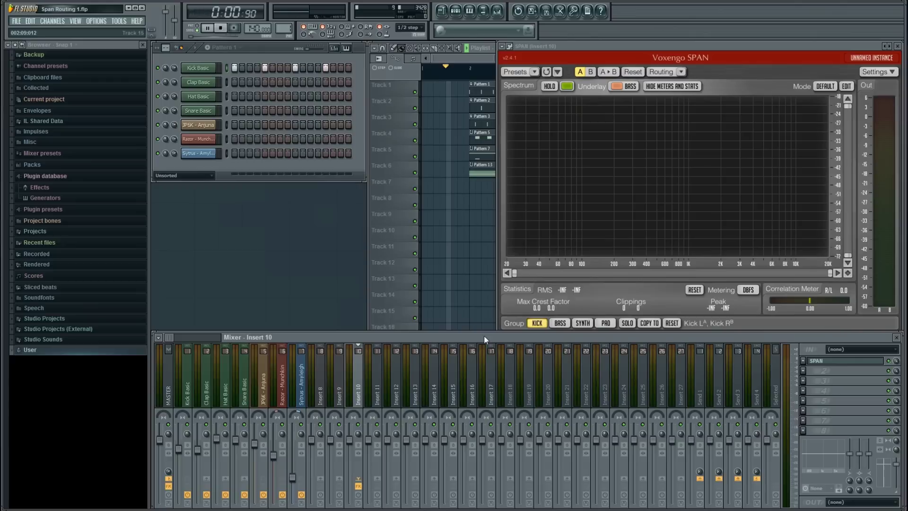
click(543, 121)
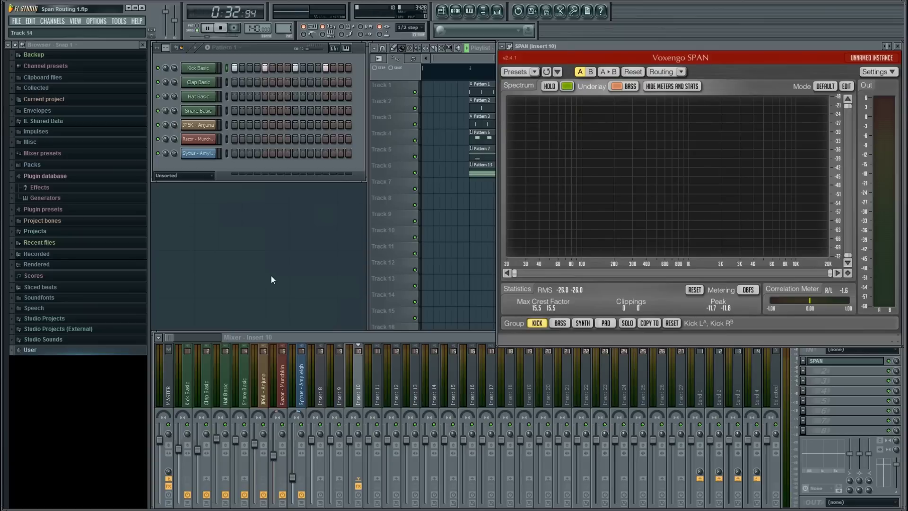
click(340, 336)
key(space)
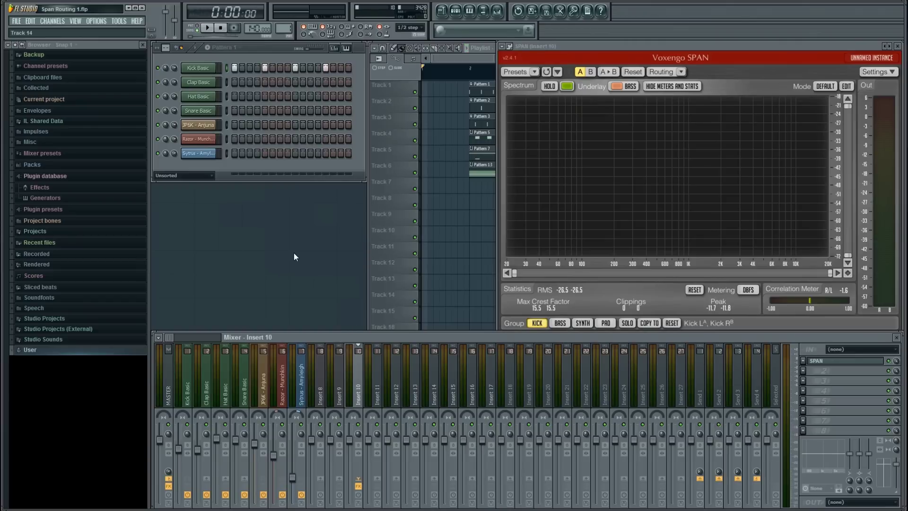
key(space)
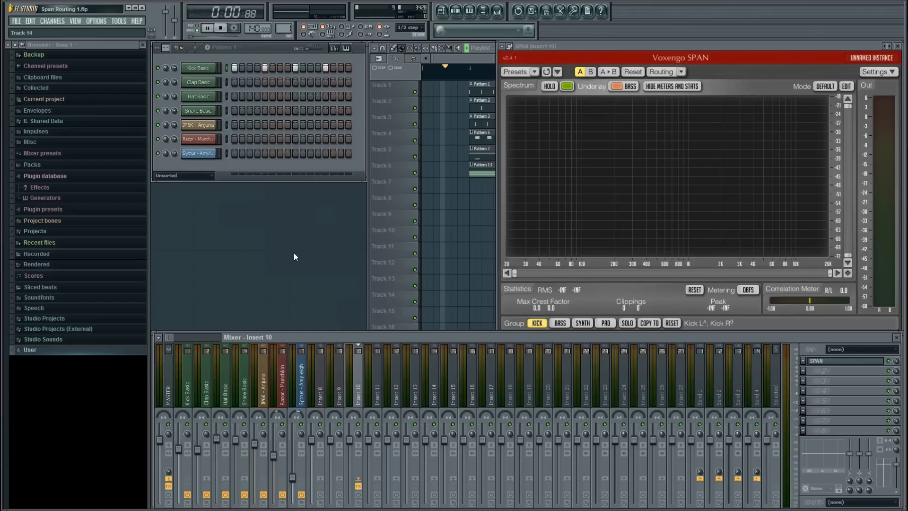